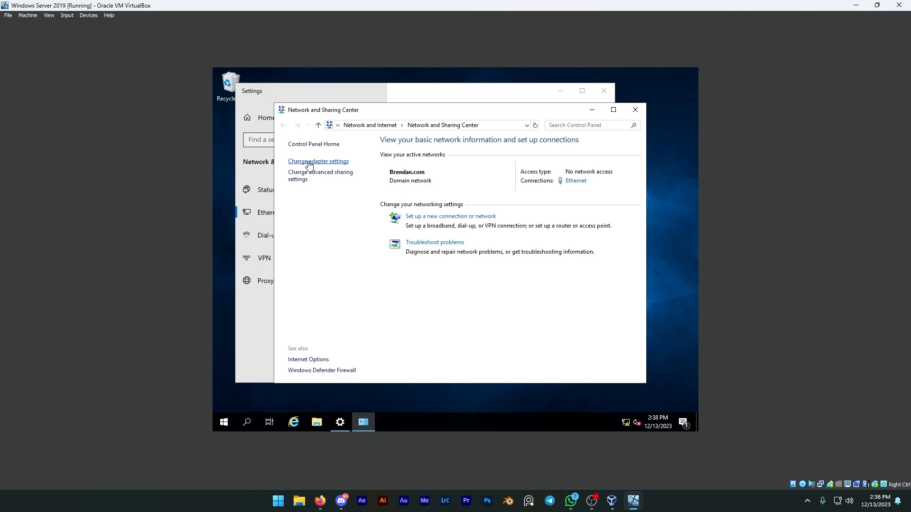
Step: Disable Internet Protocol Version 6 (TCP/IPv6) in the Ethernet adapter's properties and save the change
left_click(349, 173)
right_click(348, 172)
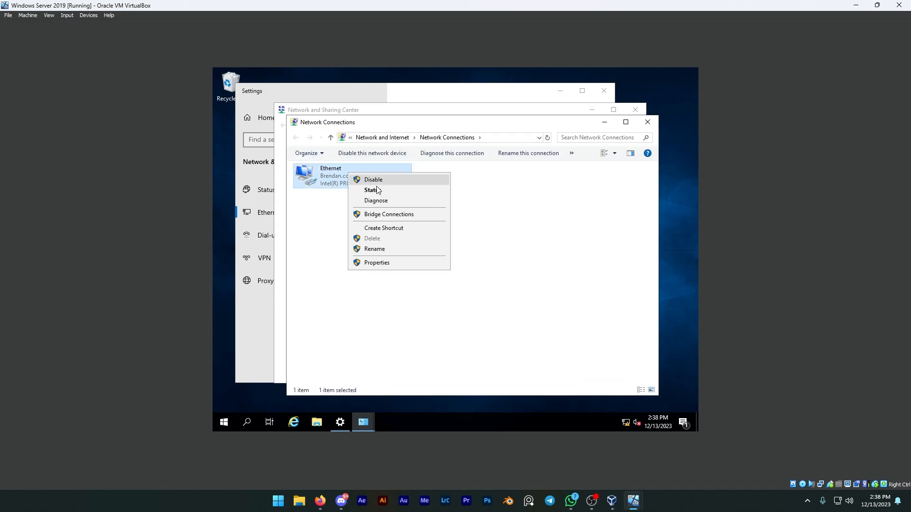
left_click(389, 263)
left_click(314, 287)
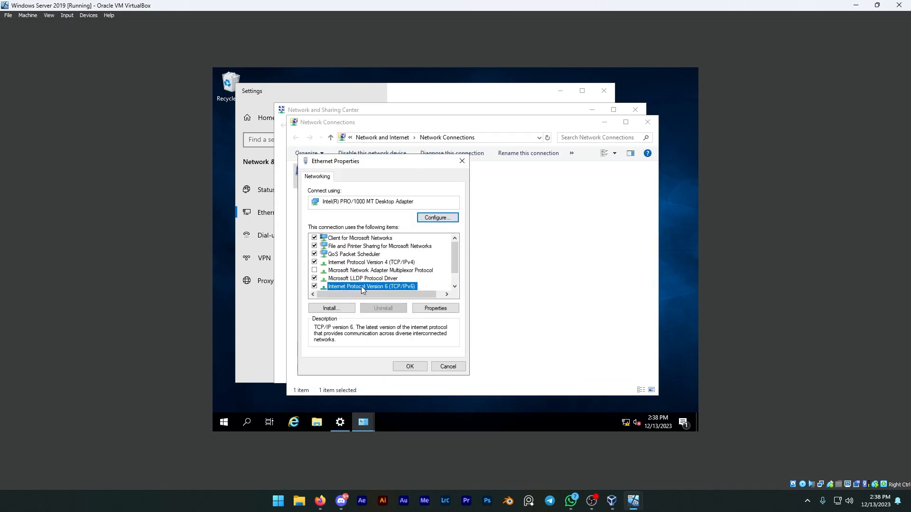
left_click(315, 286)
left_click(410, 367)
Step: Apply the Ethernet adapter's static IPv4 settings with address 192.168.0.1, mask 255.255.255.0 and preferred DNS 127.0.0.1, closing the network windows
right_click(339, 173)
left_click(368, 263)
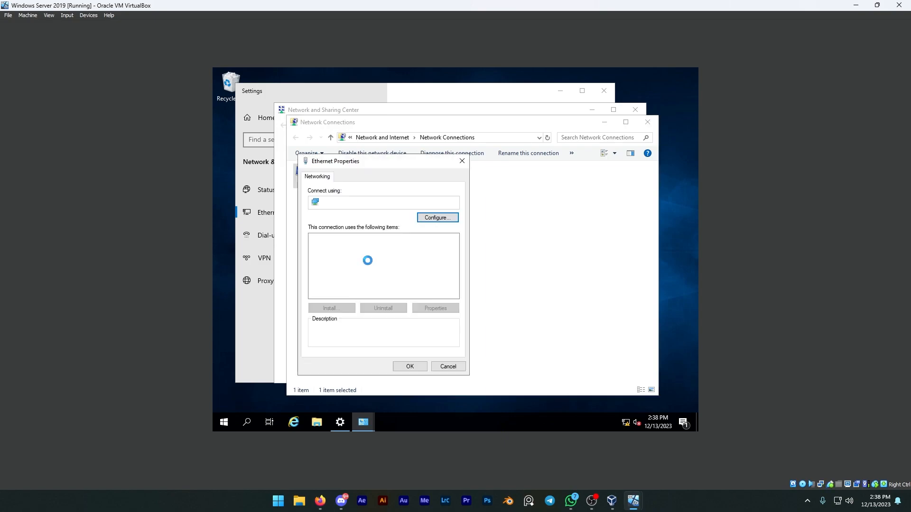
left_click(341, 262)
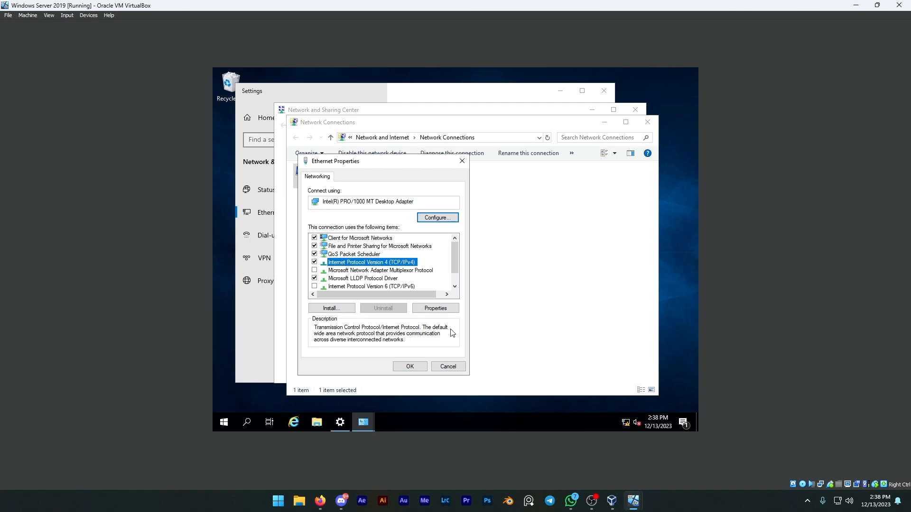
left_click(435, 308)
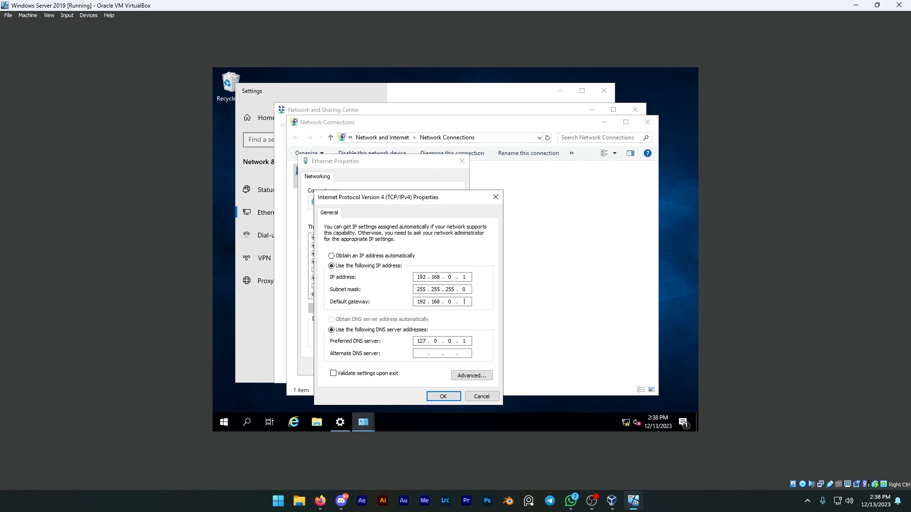
left_click(444, 397)
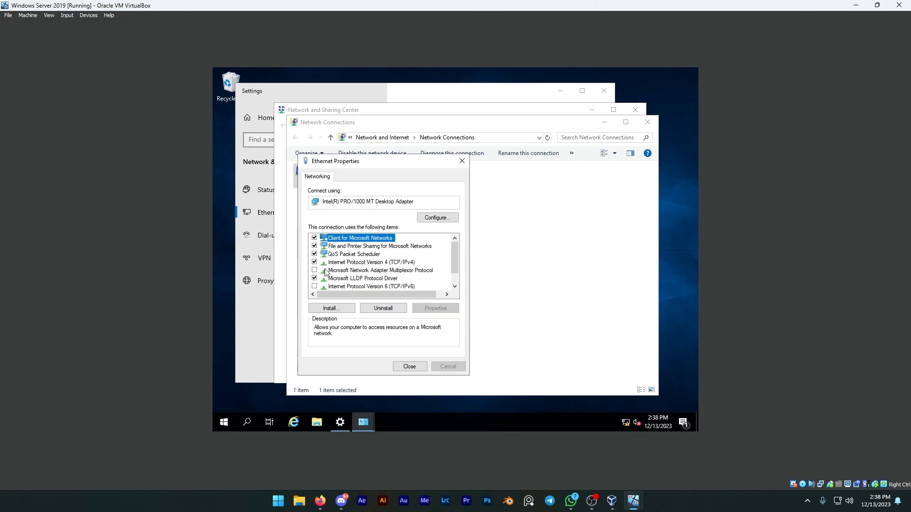
left_click(421, 368)
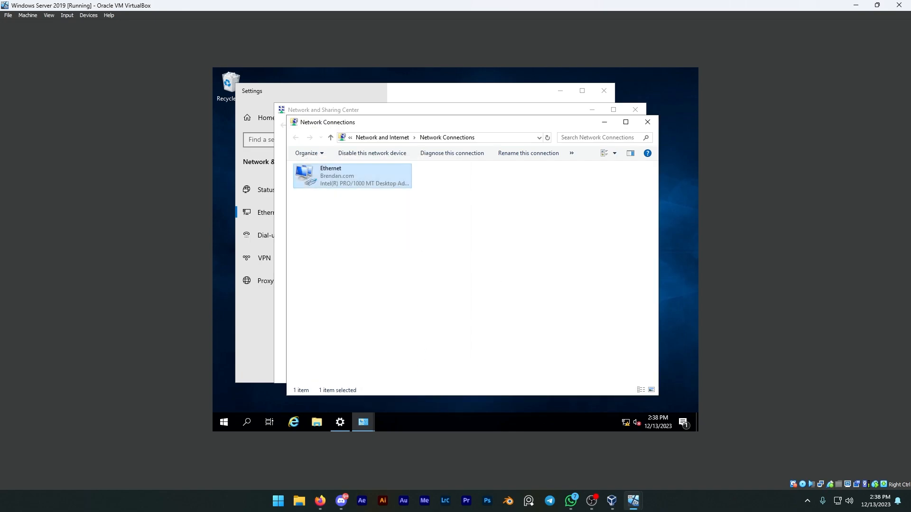
left_click(648, 124)
left_click(635, 112)
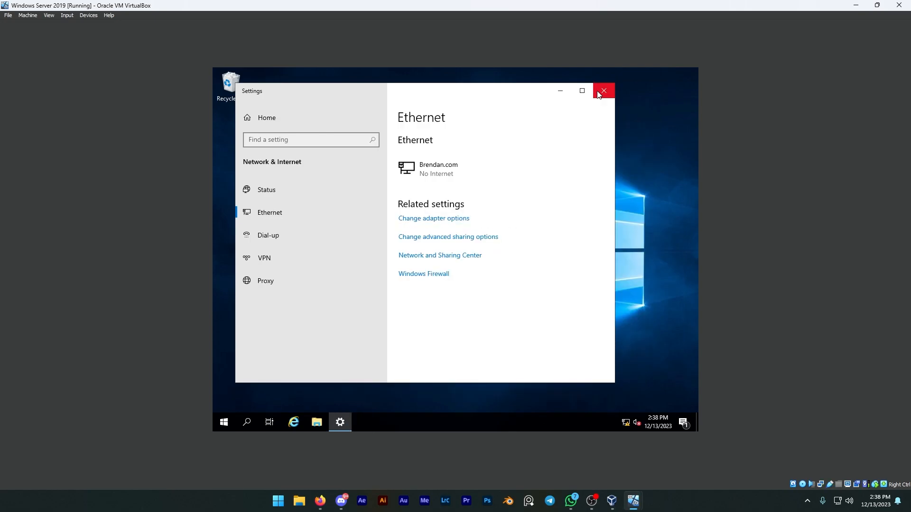
left_click(599, 95)
Step: Open Server Manager and dismiss the Windows Admin Center notice
key("super")
type("ser")
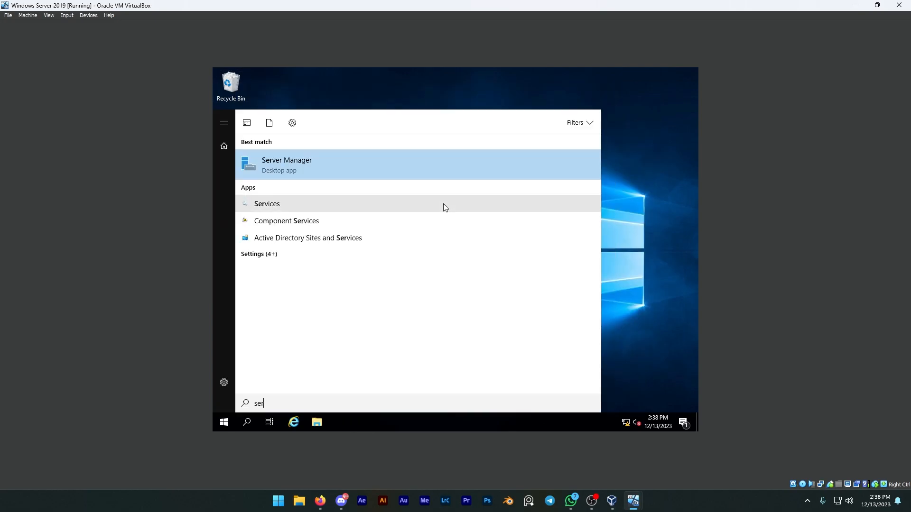
left_click(285, 161)
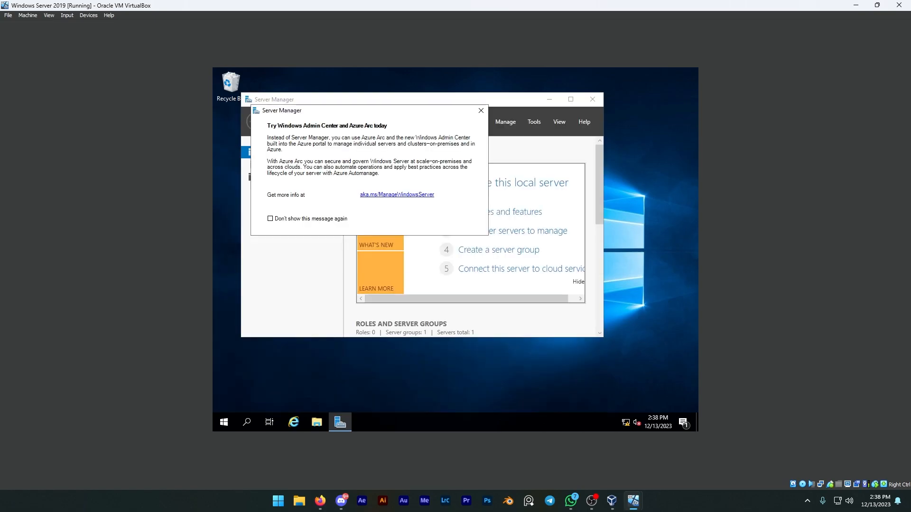
left_click(480, 110)
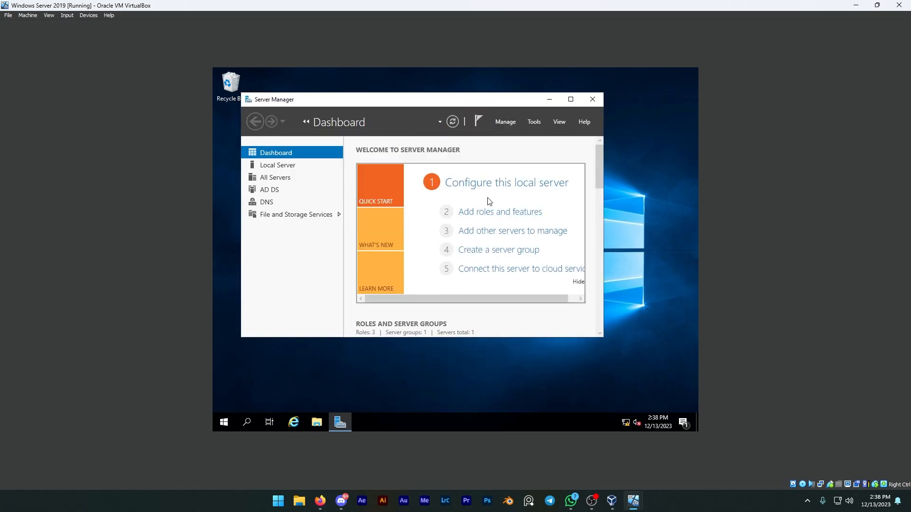
Step: Check the installation status of the DNS Server role and Group Policy Management feature in the Add Roles and Features Wizard, then cancel it
left_click(486, 217)
left_click(516, 373)
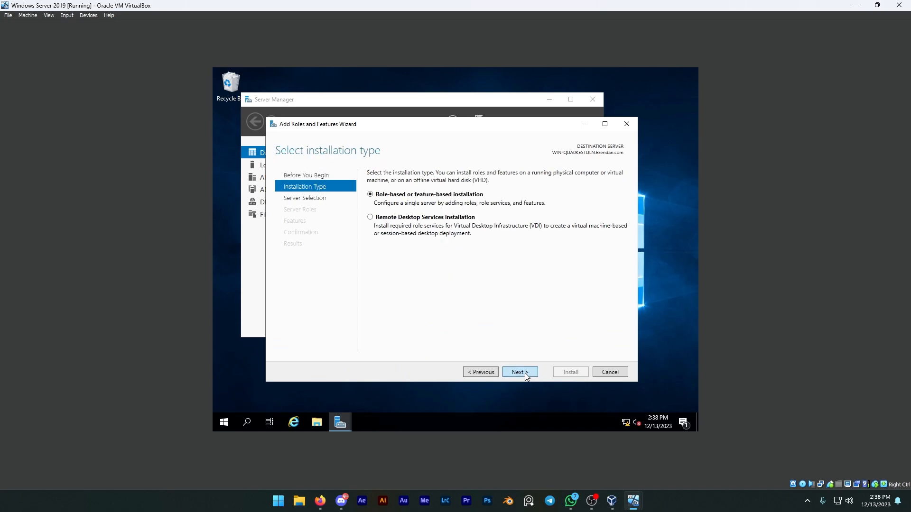
left_click(526, 375)
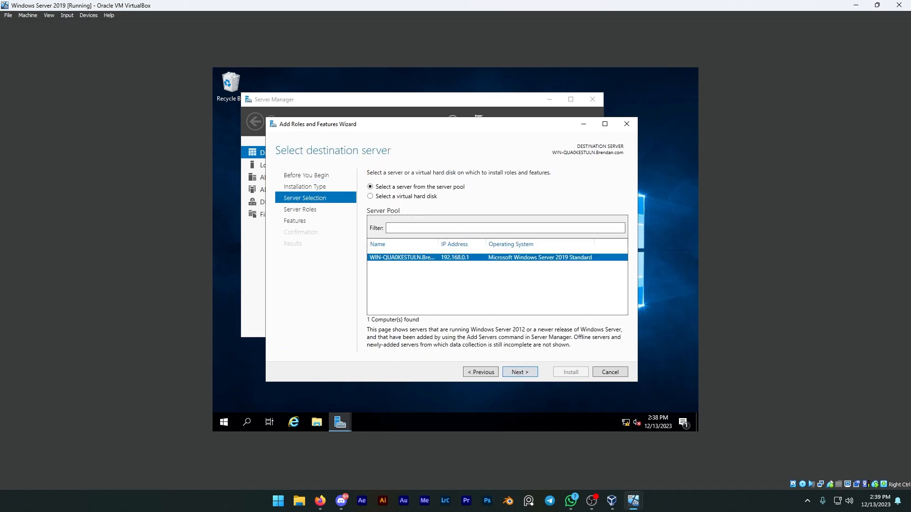
left_click(520, 373)
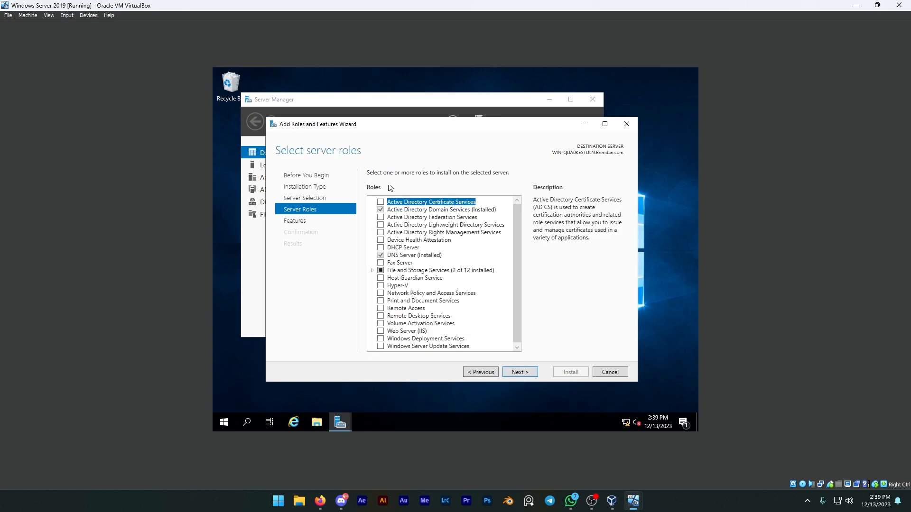
left_click(401, 256)
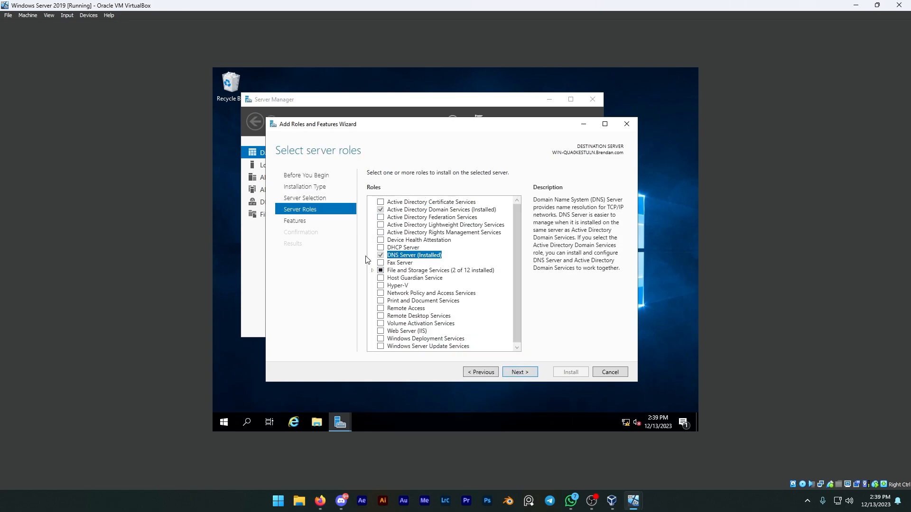
left_click(521, 373)
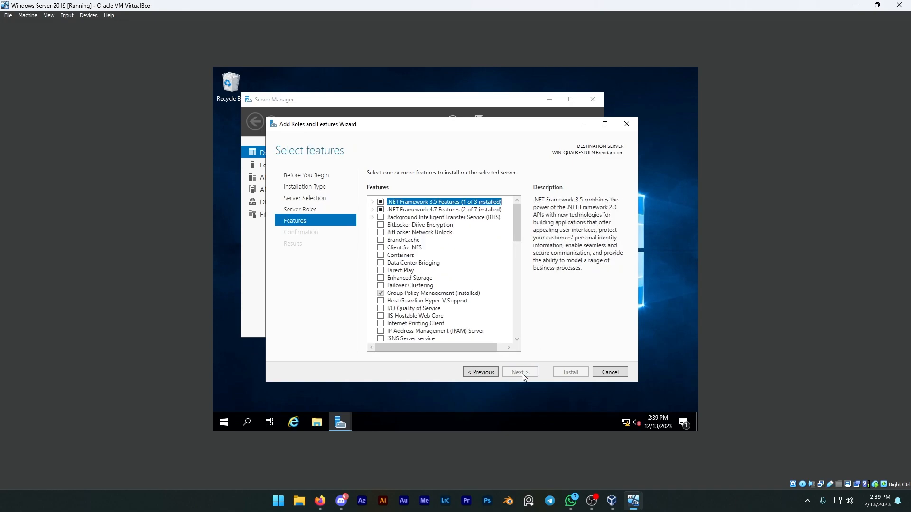
left_click(411, 294)
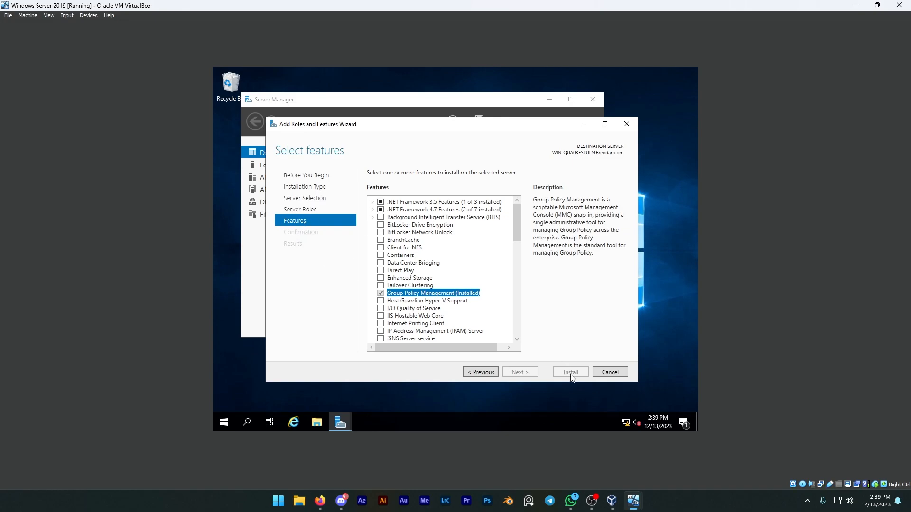
left_click(615, 374)
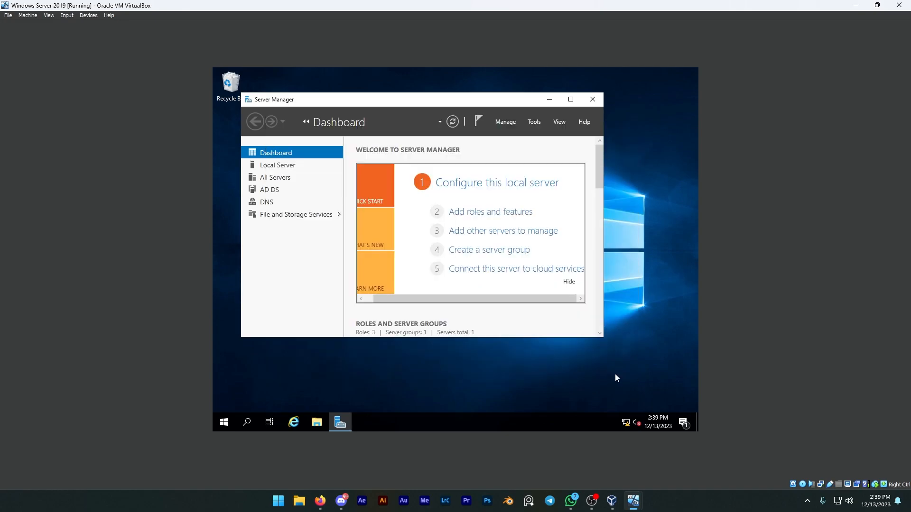
Step: Open DNS Manager and display the records of the domain's main forward lookup zone under the local server
left_click(537, 124)
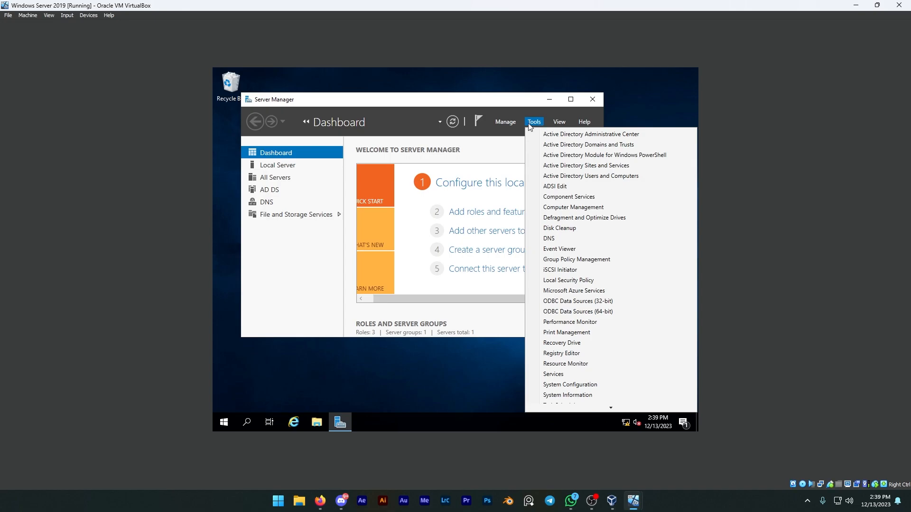
left_click(551, 240)
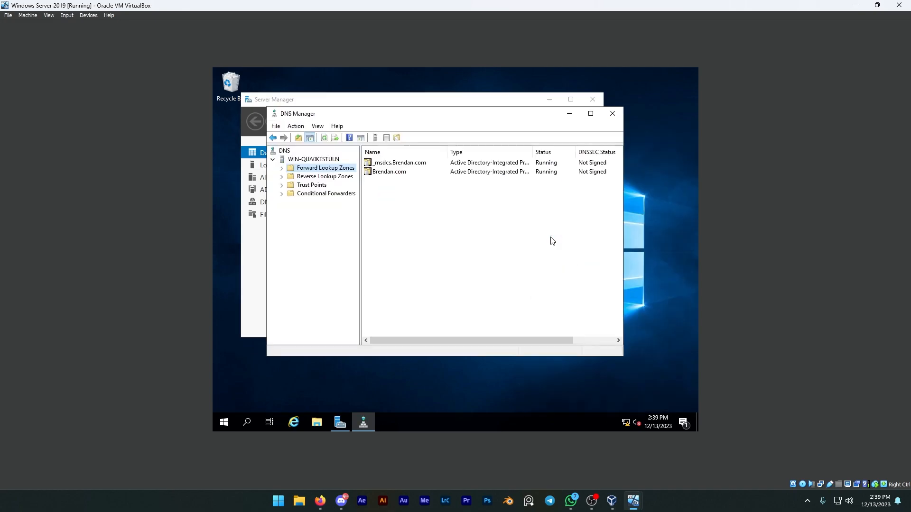
left_click(323, 161)
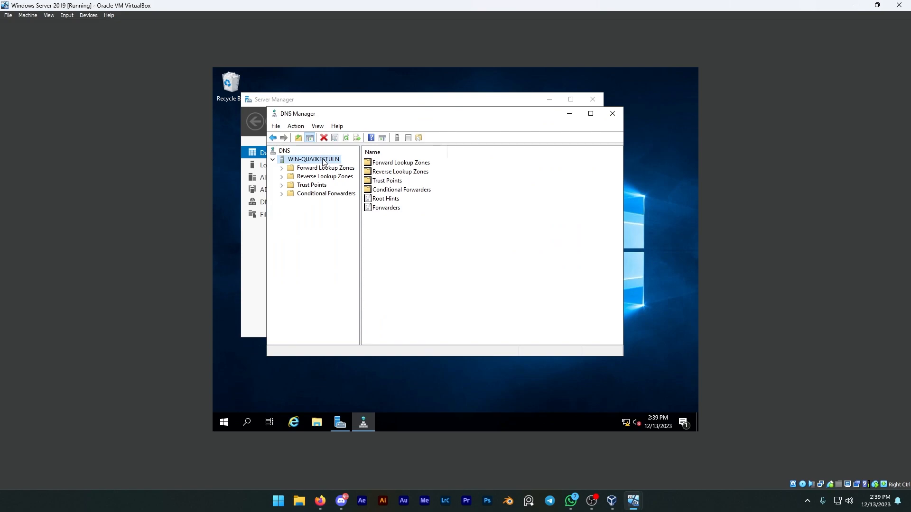
double_click(396, 164)
left_click(401, 174)
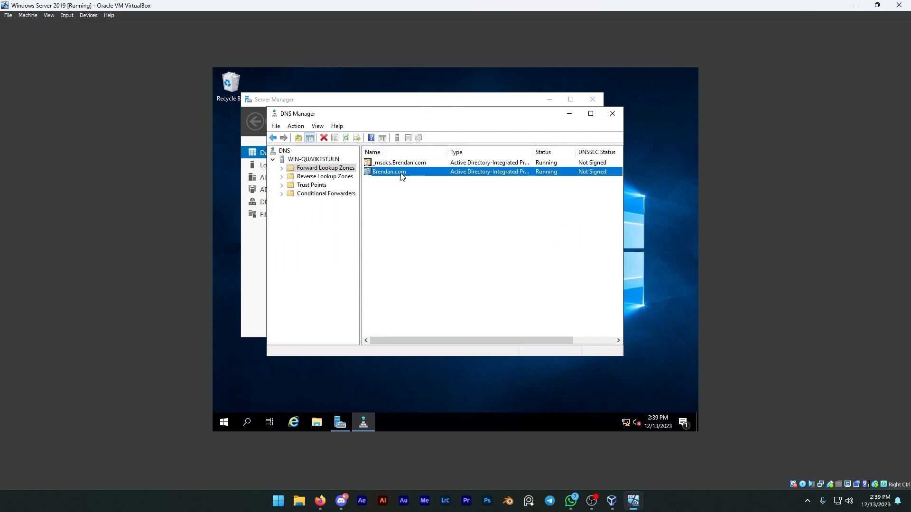
double_click(402, 174)
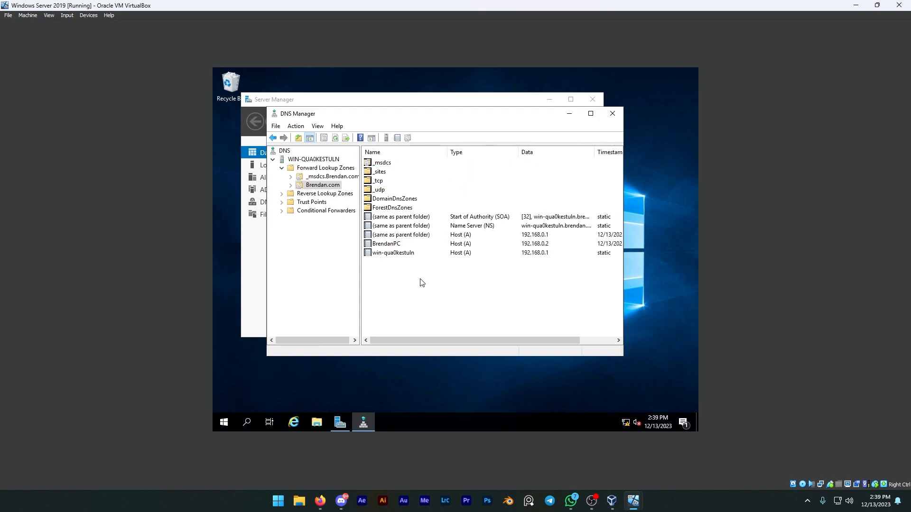
Step: Add a new host (A) record to the domain zone, entering the host name and IP address 192.168.0.1 with an associated PTR record requested
right_click(402, 274)
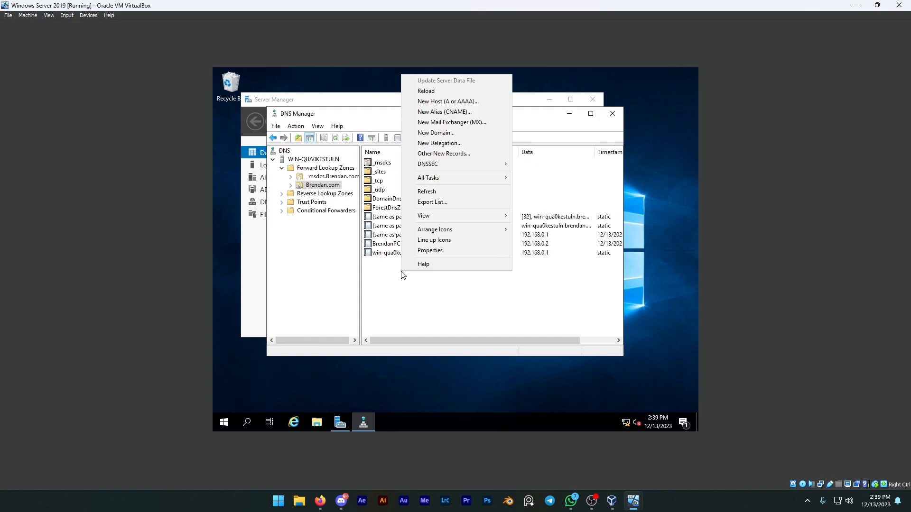
left_click(400, 275)
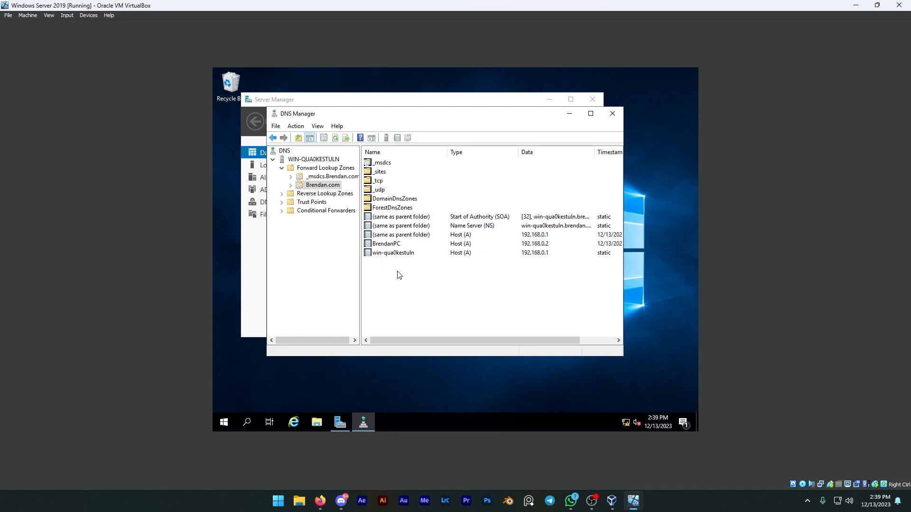
right_click(399, 275)
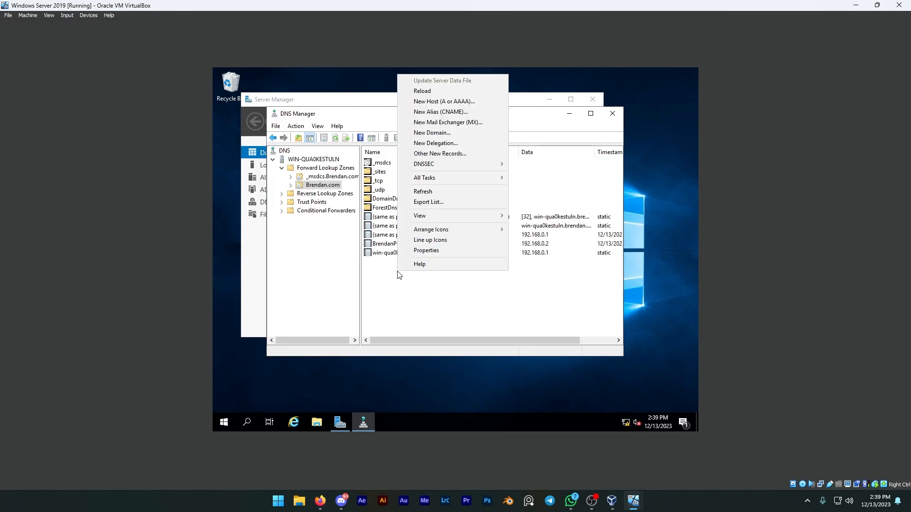
left_click(445, 101)
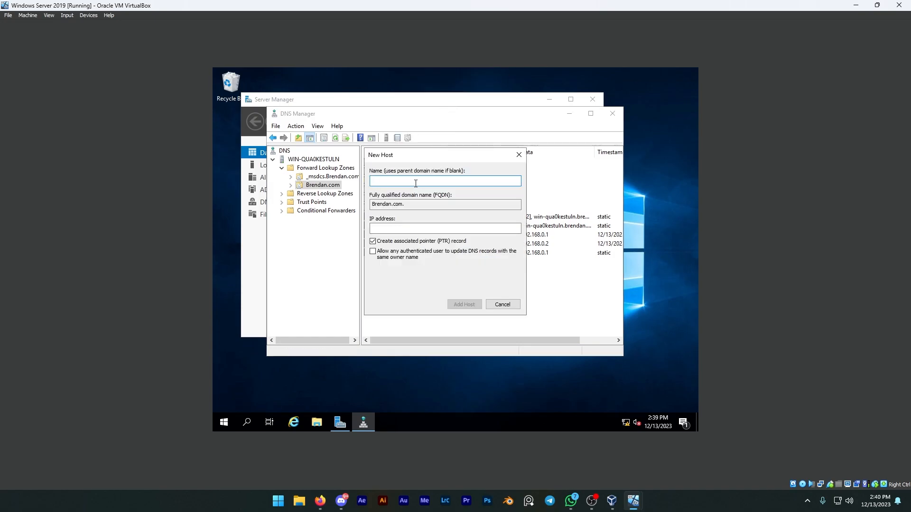
type("BrendanR")
key("Tab")
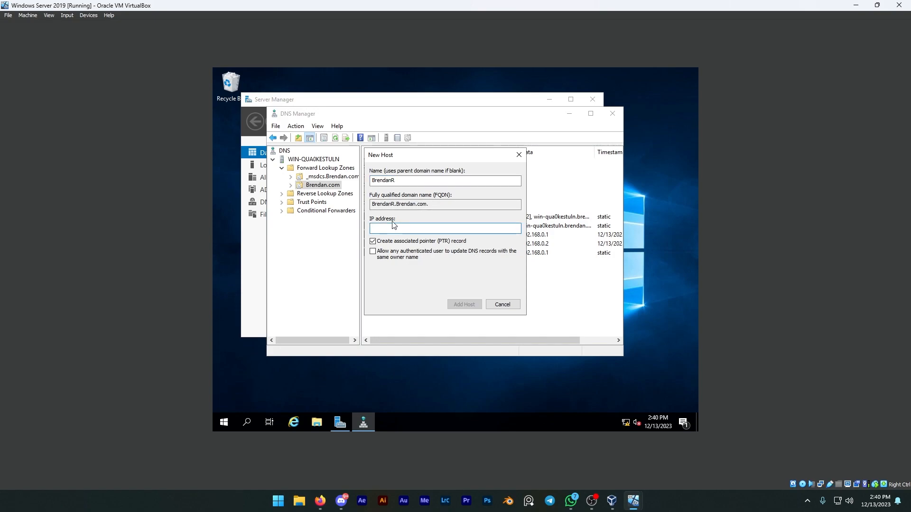
type("192.168.0.1")
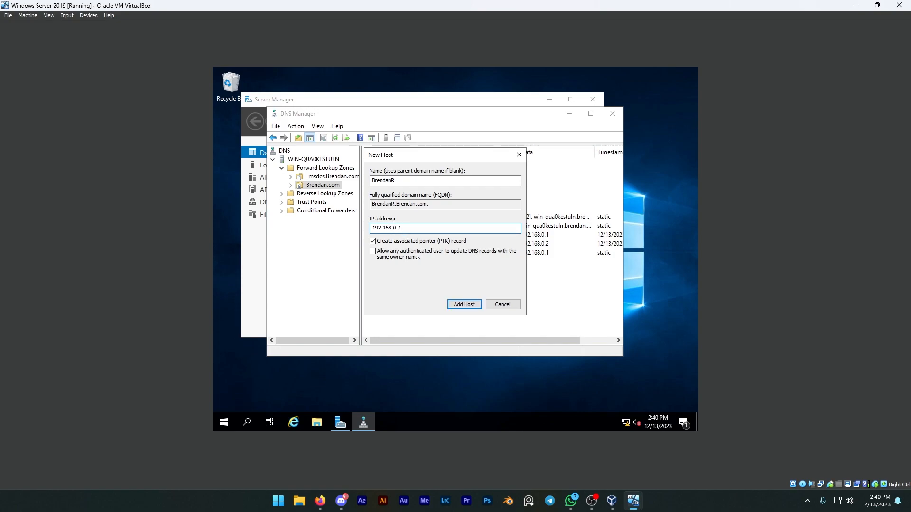
left_click(457, 308)
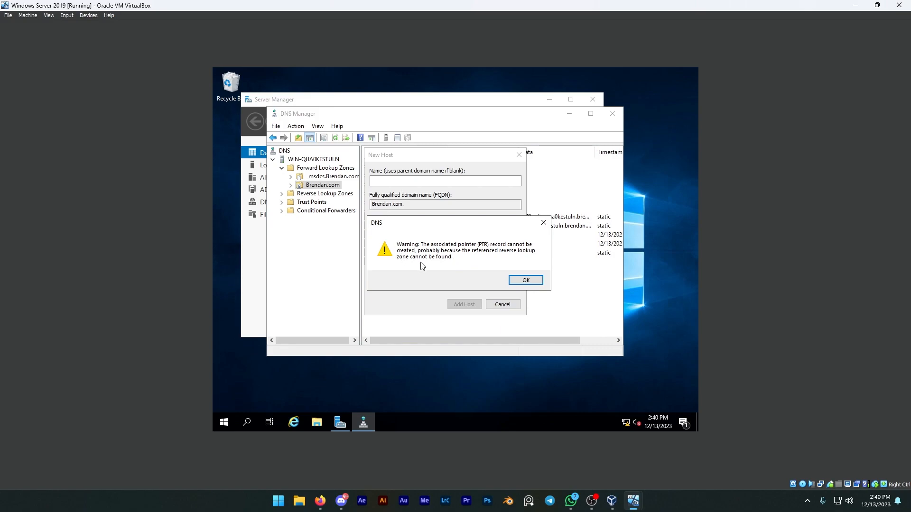
left_click(522, 281)
Step: Add a second host record to the same zone, entering its host name and IP address 192.168.0.1
key("alt+Tab")
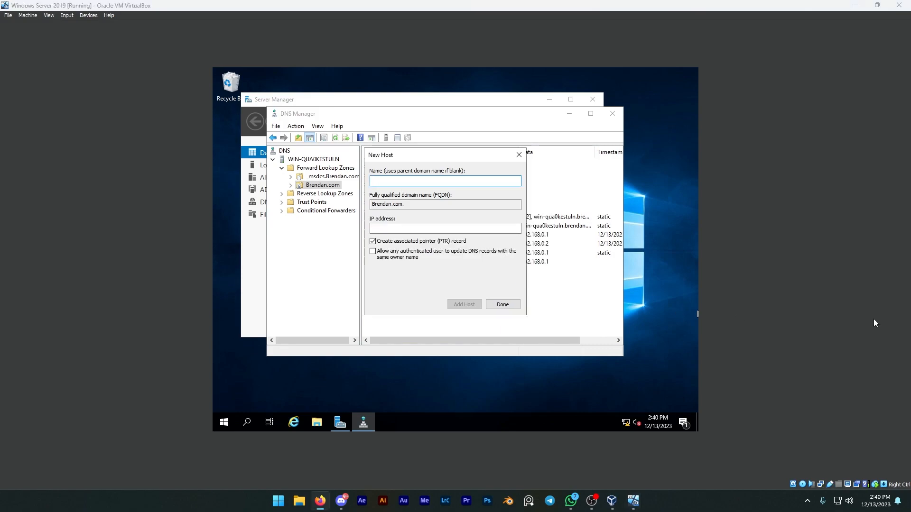
key("alt+Tab")
type("BrendanR")
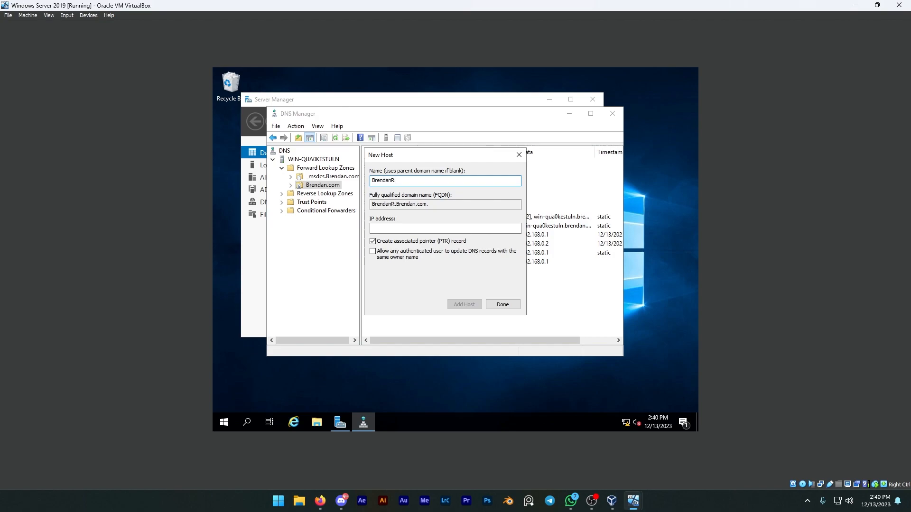
key("Tab")
key("Tab")
type("192.1")
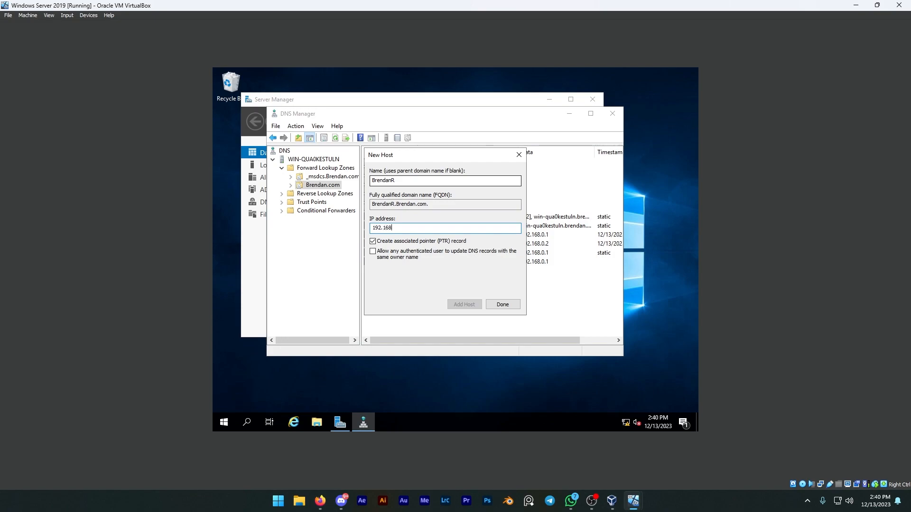
type("68.0.3")
left_click(458, 306)
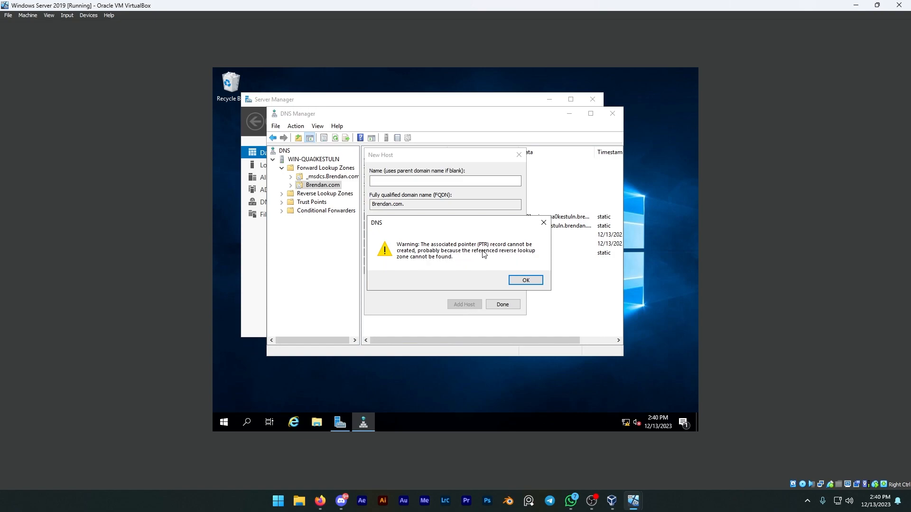
left_click(522, 281)
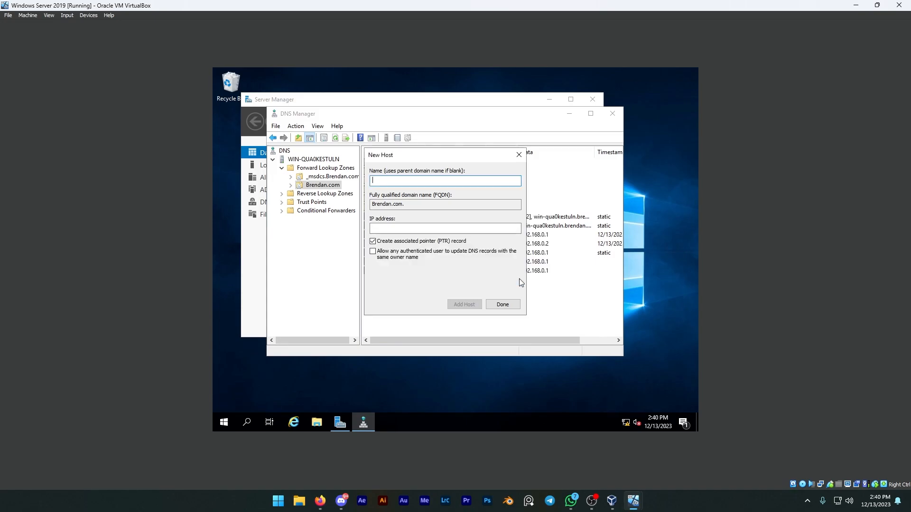
Step: Finish adding host records and view the server's Reverse Lookup Zones folder
left_click(504, 305)
left_click(330, 194)
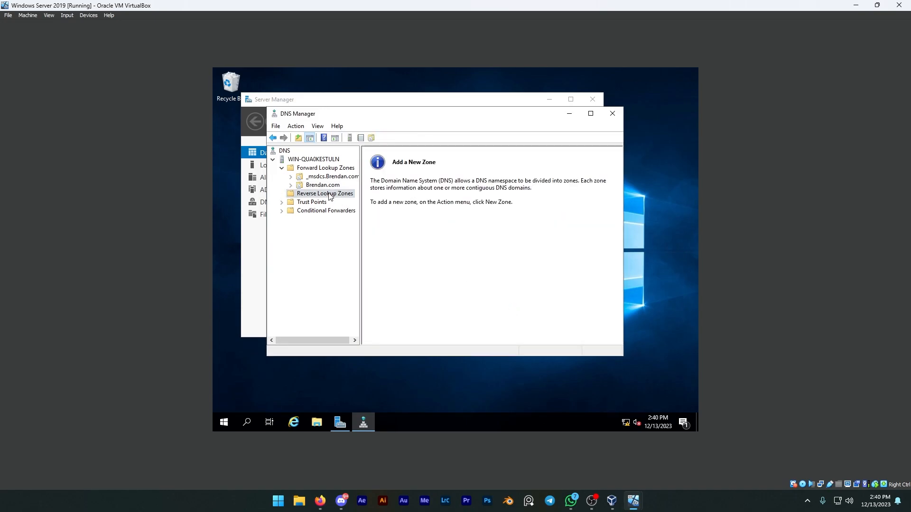
right_click(331, 194)
left_click(321, 196)
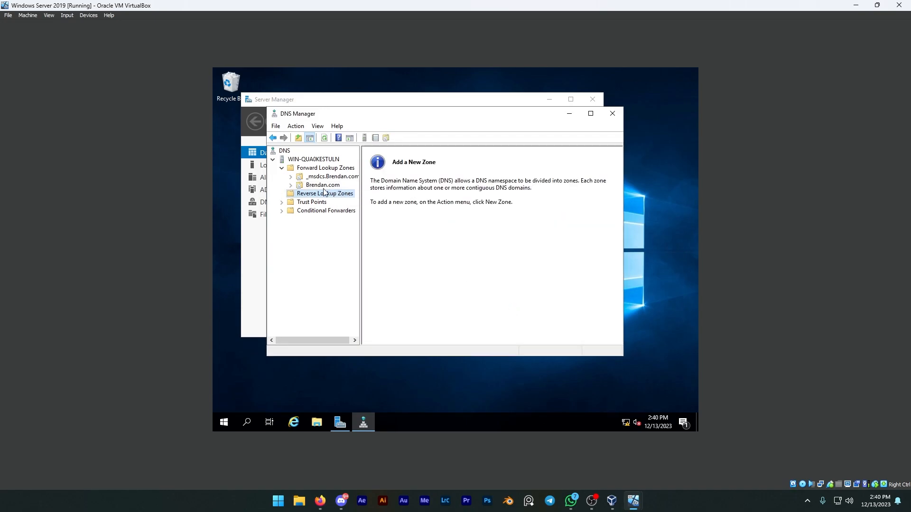
Step: Delete the two duplicate host (A) records pointing to 192.168.0.1 from the end of the domain's forward lookup zone
double_click(320, 185)
double_click(321, 169)
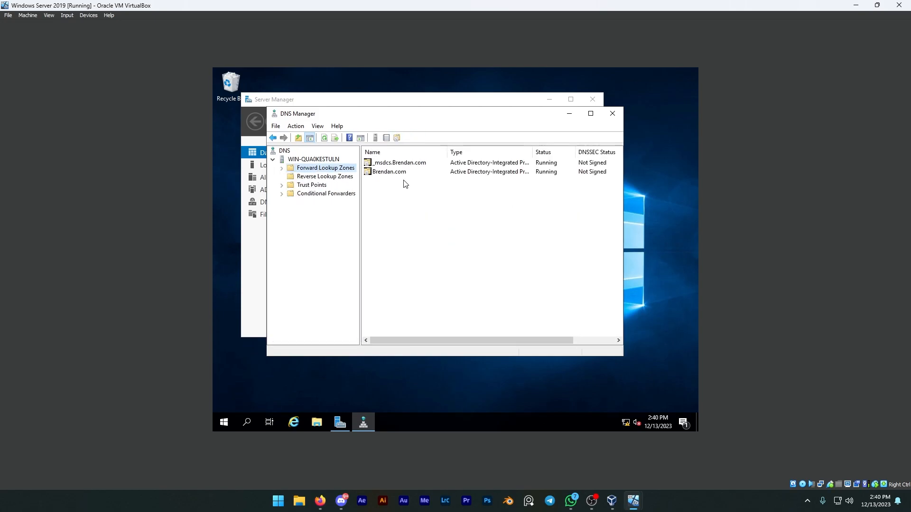
double_click(397, 174)
left_click(401, 270)
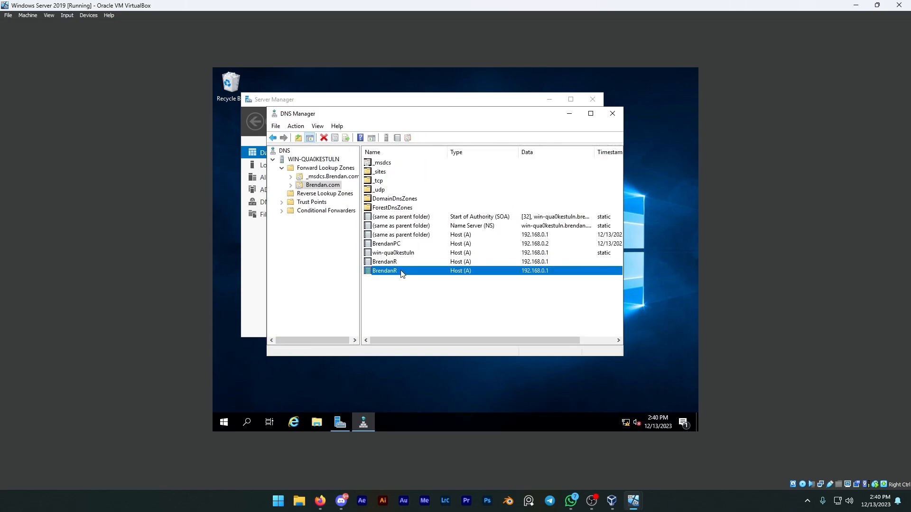
key("Delete")
left_click(488, 280)
left_click(393, 263)
key("Delete")
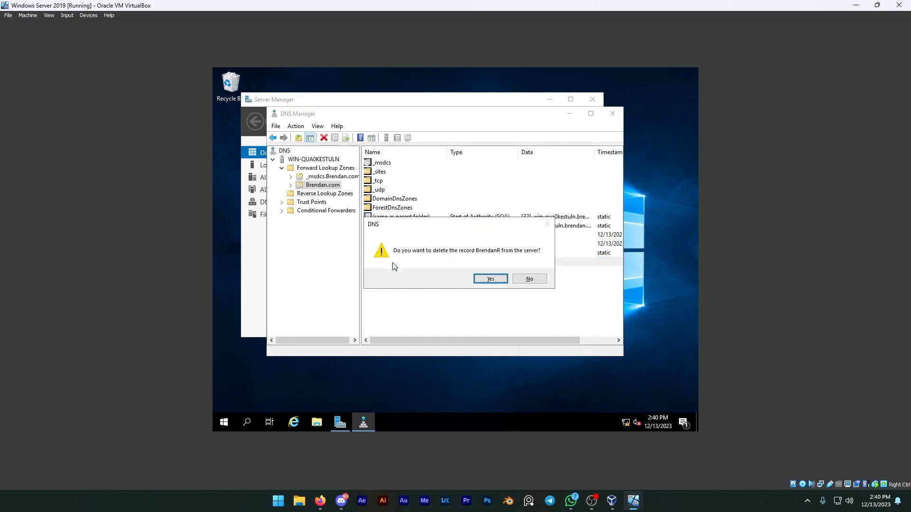
left_click(488, 280)
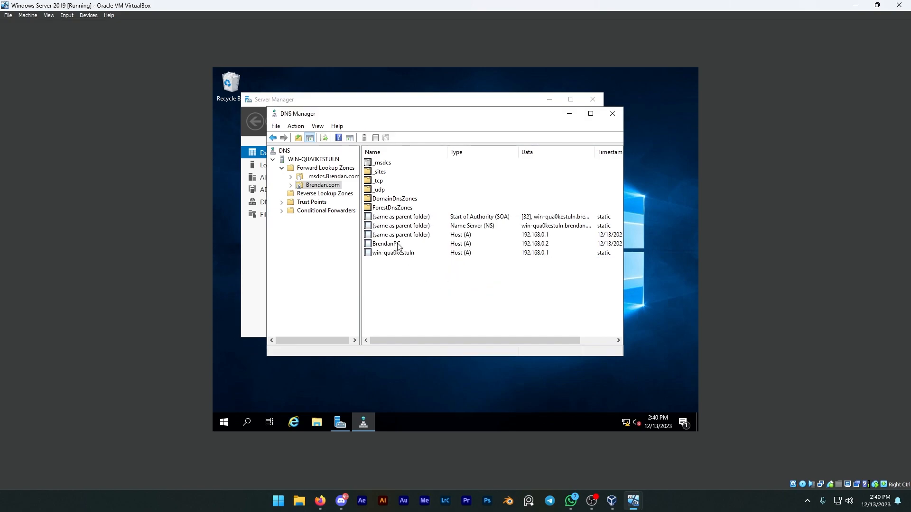
Step: Add a host (A) record to the domain zone, entering its host name and IP address 192.168.0.1 with an associated PTR record requested
left_click(394, 277)
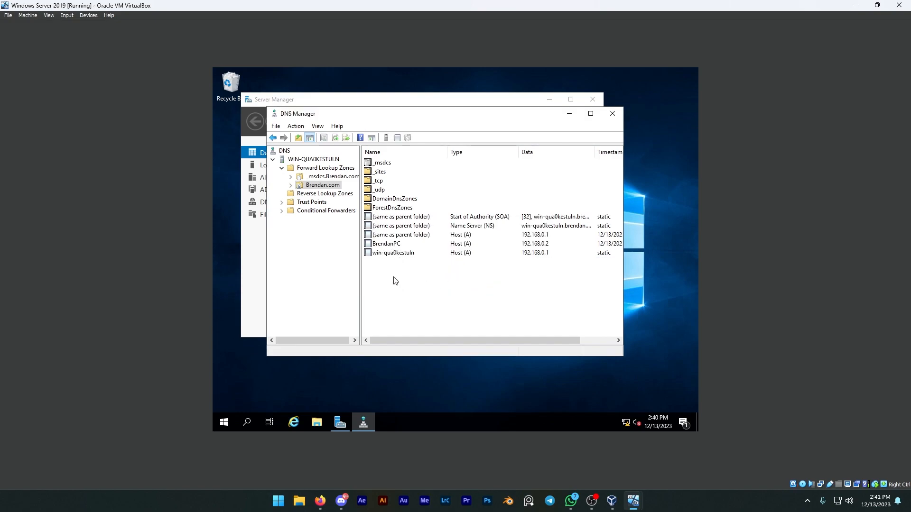
right_click(393, 281)
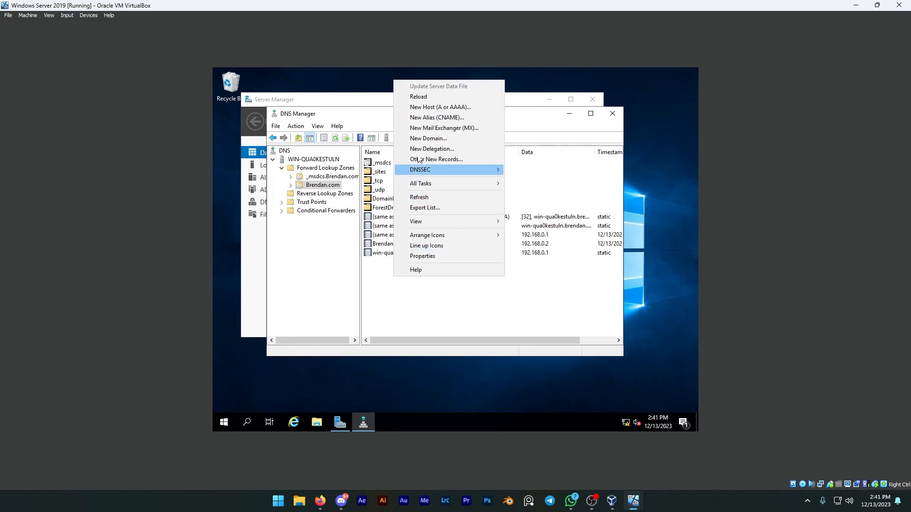
left_click(427, 105)
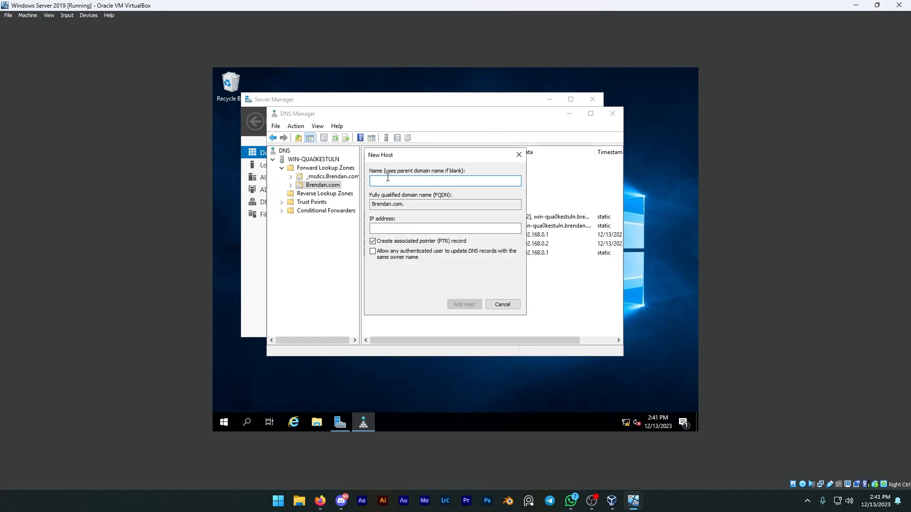
type("Brendan")
left_click(391, 227)
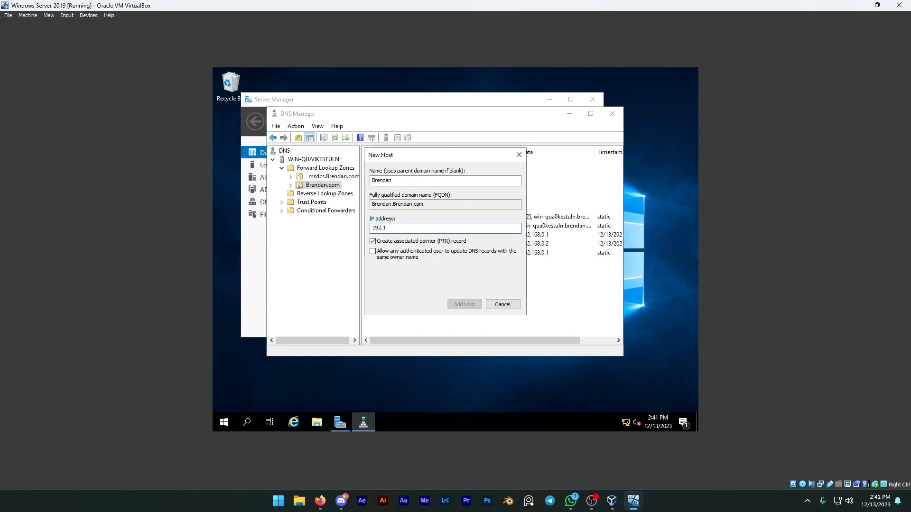
type("192.168.0.2")
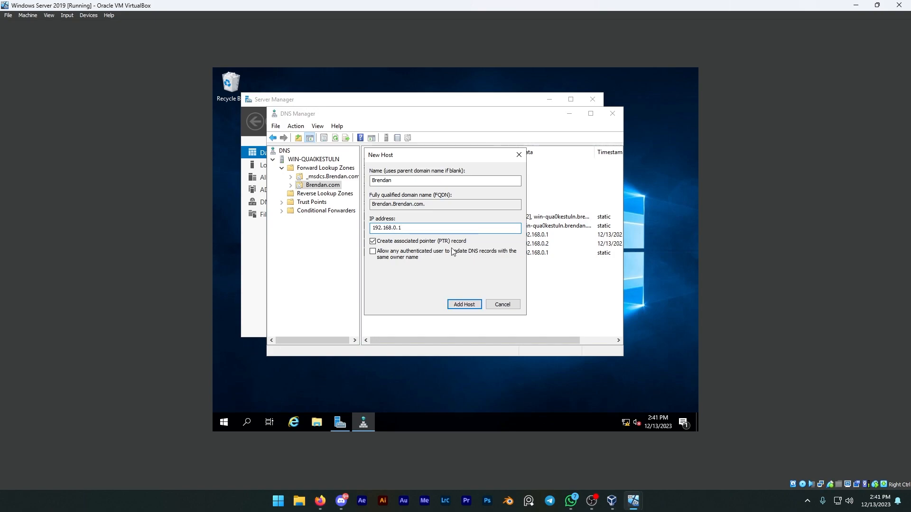
left_click(468, 304)
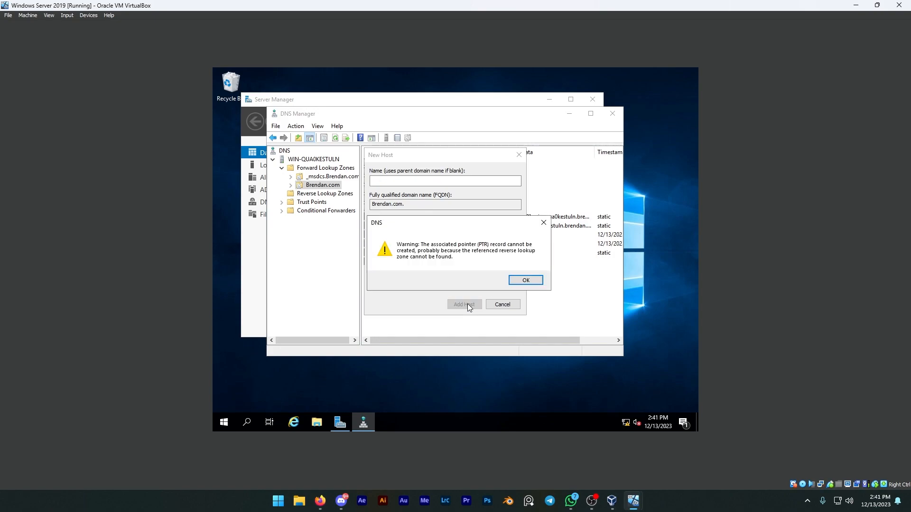
left_click(527, 281)
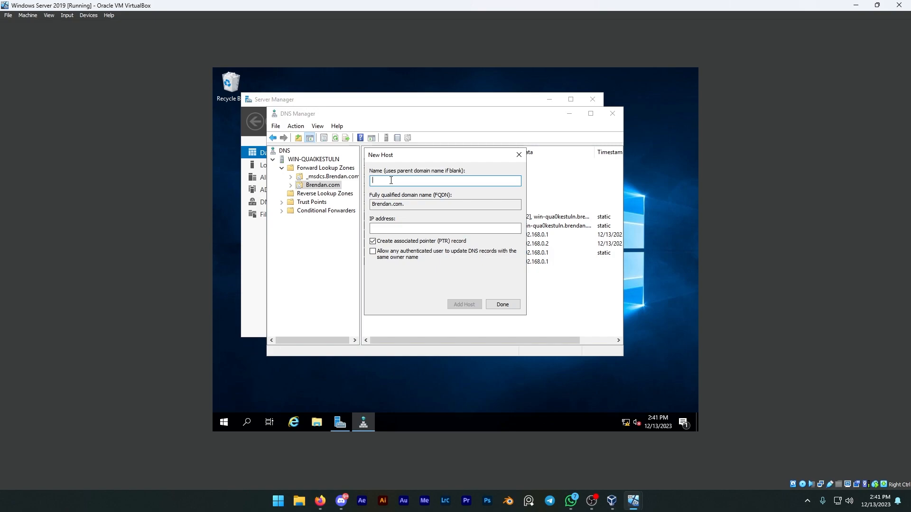
type("Bren")
left_click(394, 229)
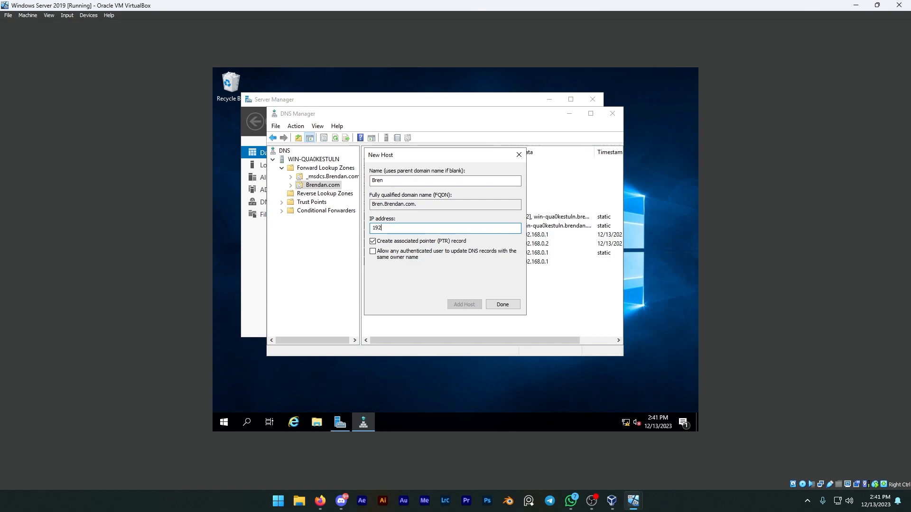
type("192.168.0.1")
left_click(373, 242)
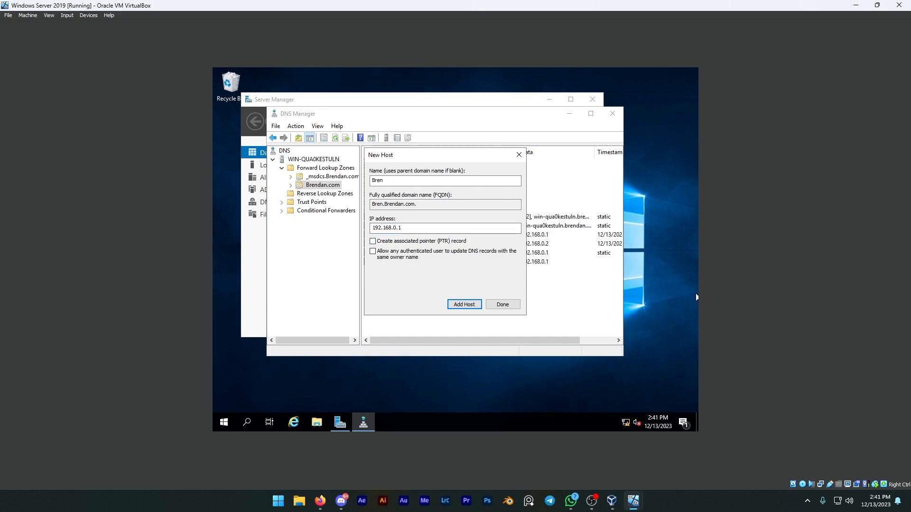
key("alt+Tab")
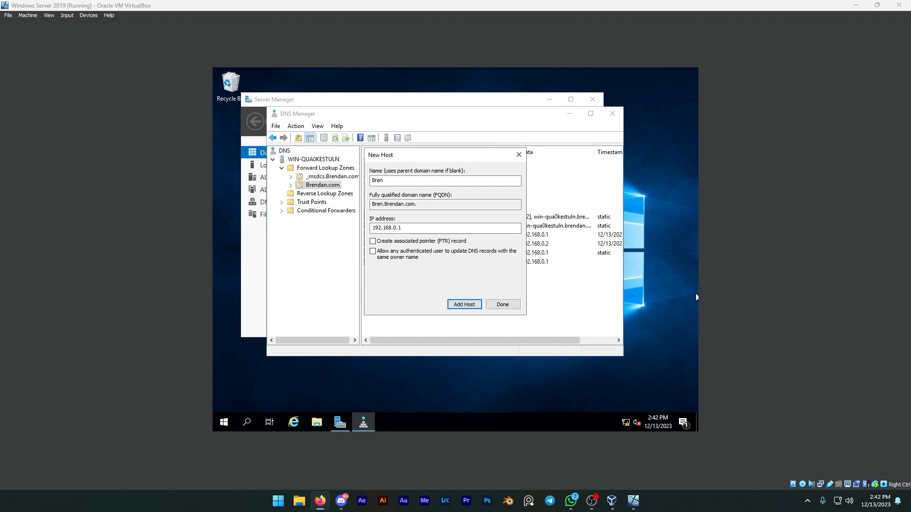
left_click(395, 180)
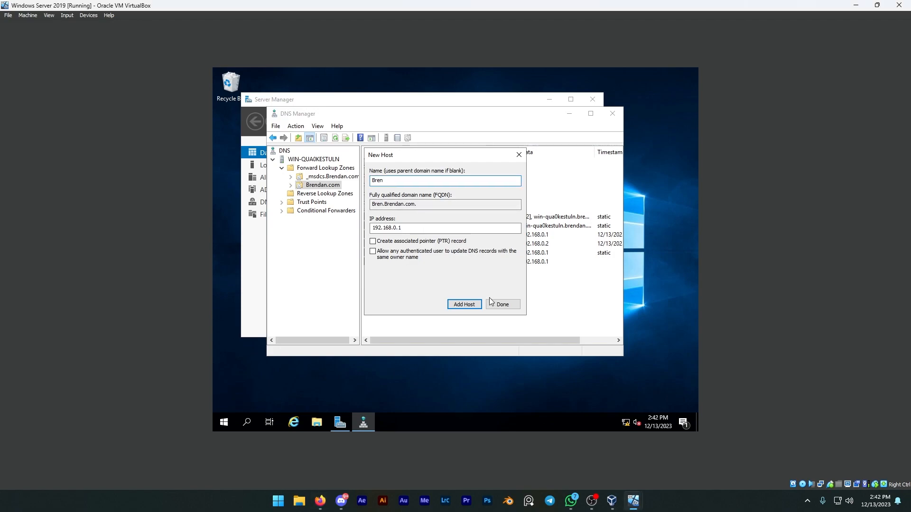
left_click(519, 155)
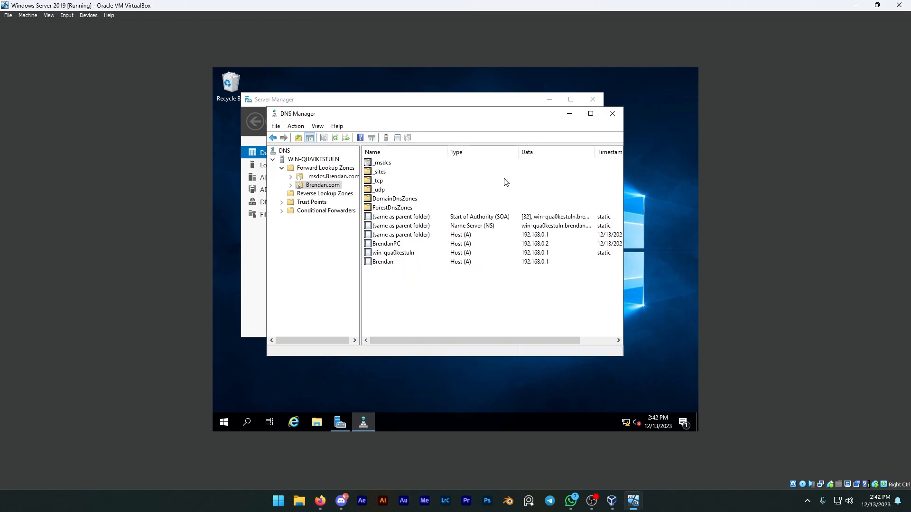
Step: Delete the host record just added to the domain's forward lookup zone
left_click(391, 264)
key("Delete")
left_click(485, 279)
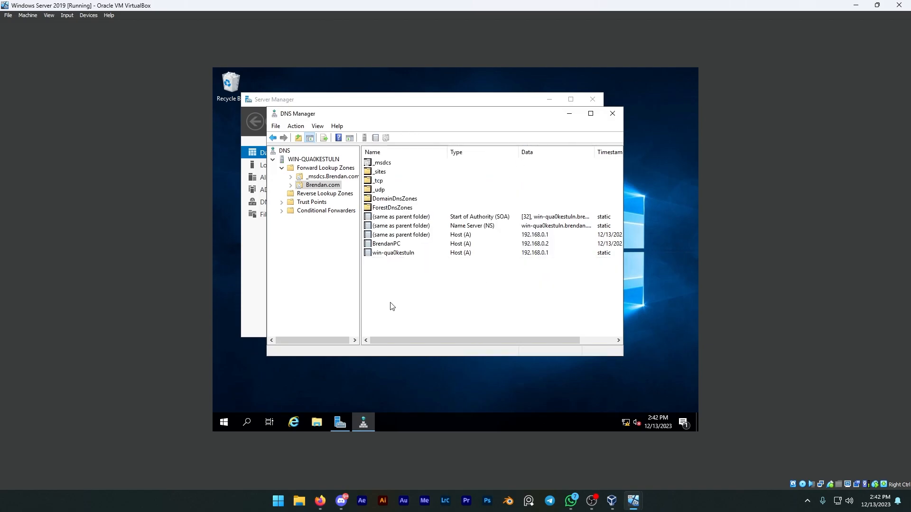
Step: Add a host (A) record to the domain zone, entering its host name and IP address 192.168.0.1 without an associated PTR record
right_click(390, 274)
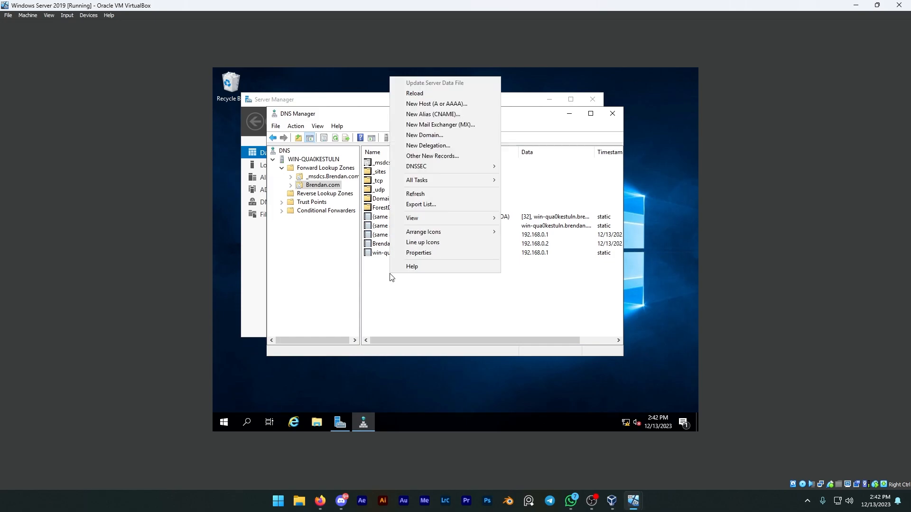
left_click(425, 107)
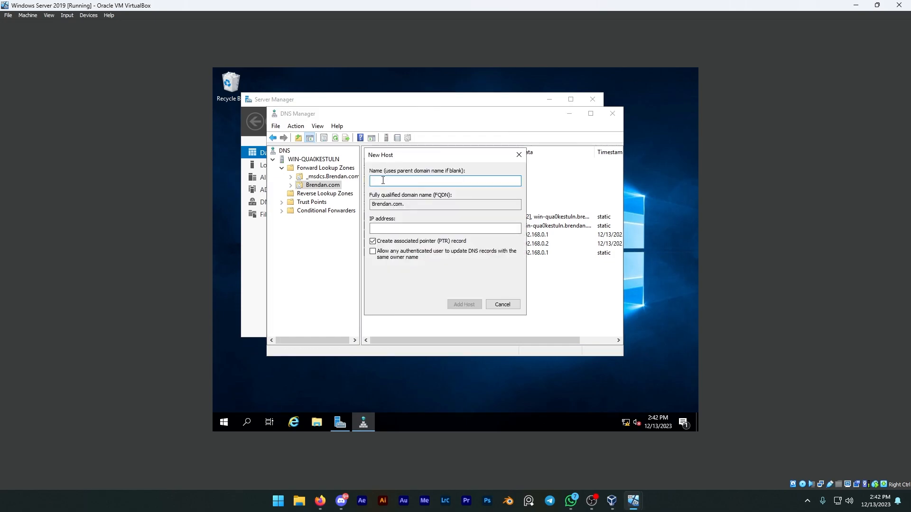
type("BrendanR")
left_click(392, 231)
left_click(393, 230)
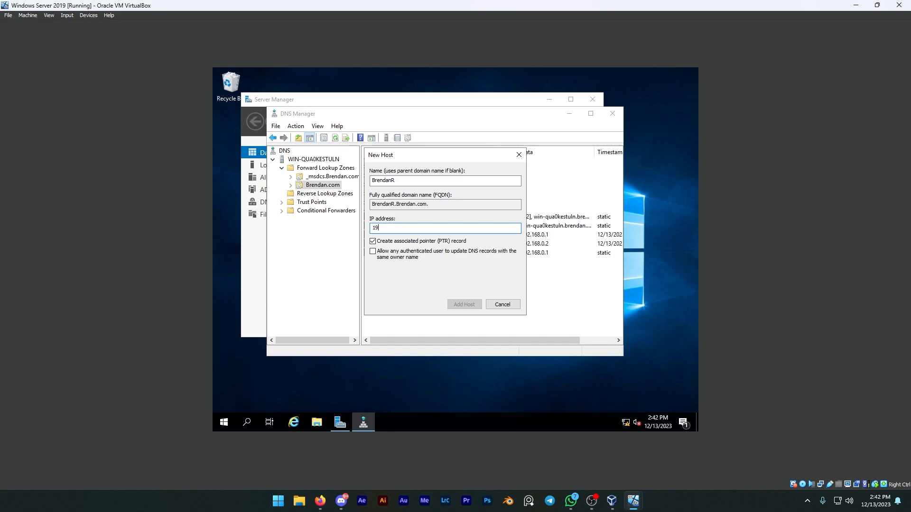
type("192.168.0.1")
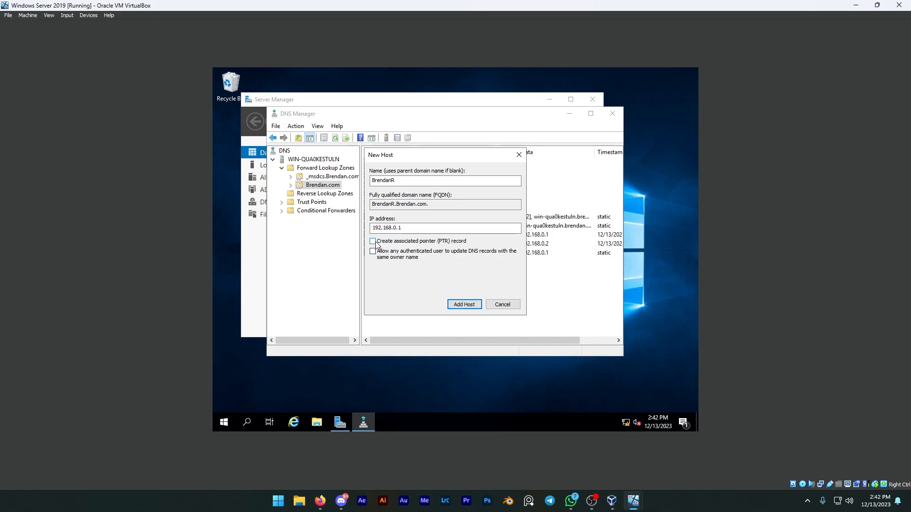
left_click(464, 304)
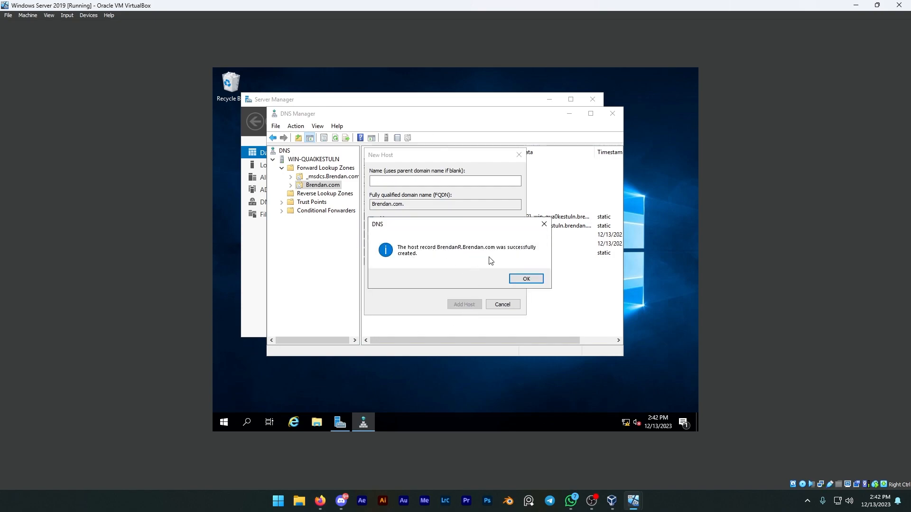
left_click(527, 279)
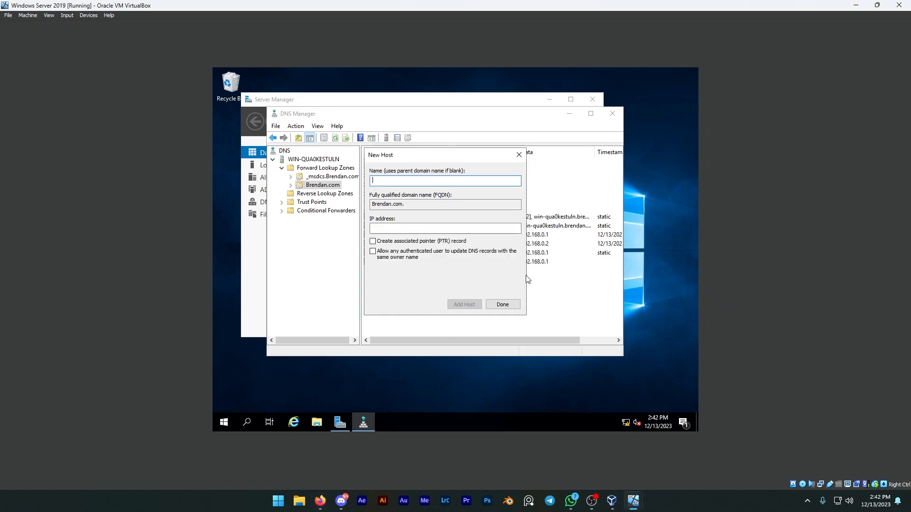
left_click(502, 305)
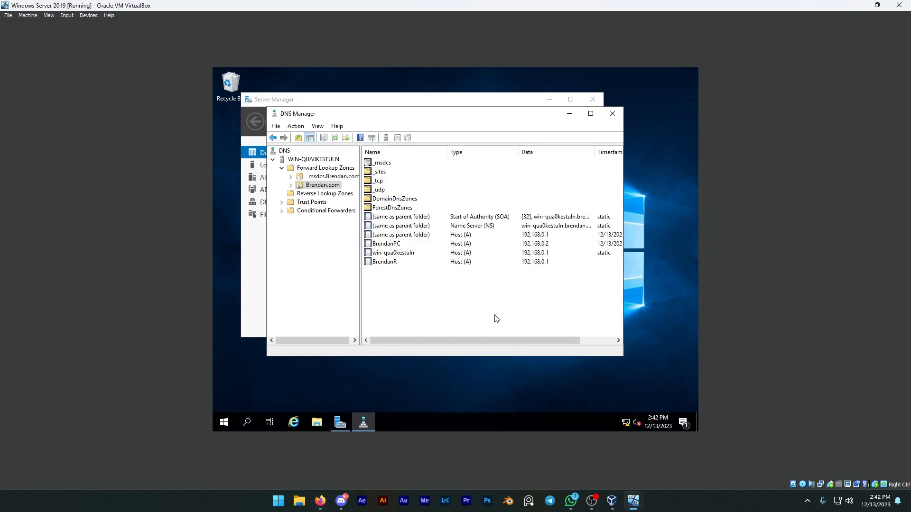
Step: Start a new Active Directory-stored primary IPv4 reverse lookup zone, replicated to all DNS servers on domain controllers in this domain
left_click(316, 194)
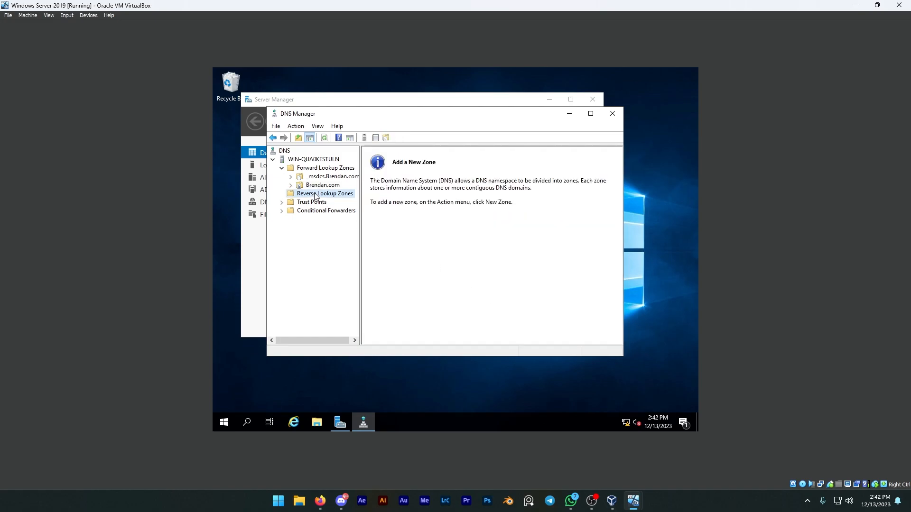
right_click(316, 196)
left_click(333, 198)
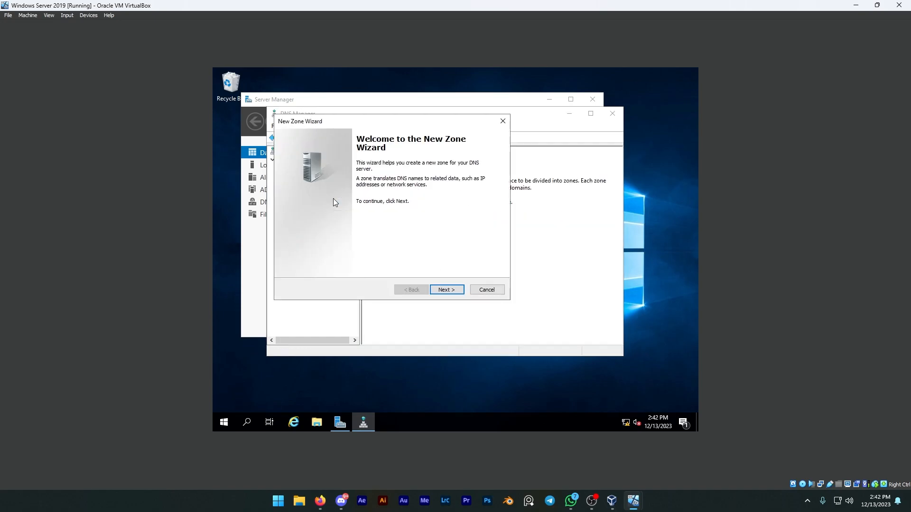
left_click(446, 290)
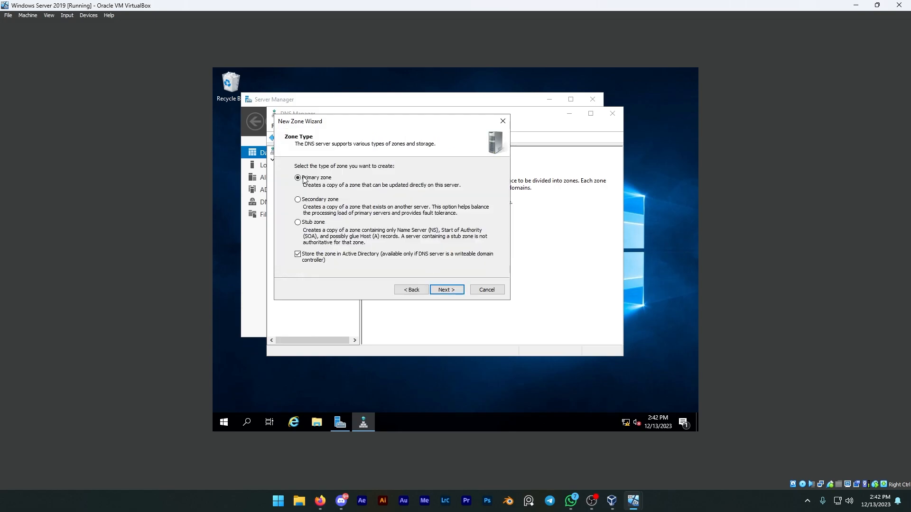
left_click(453, 291)
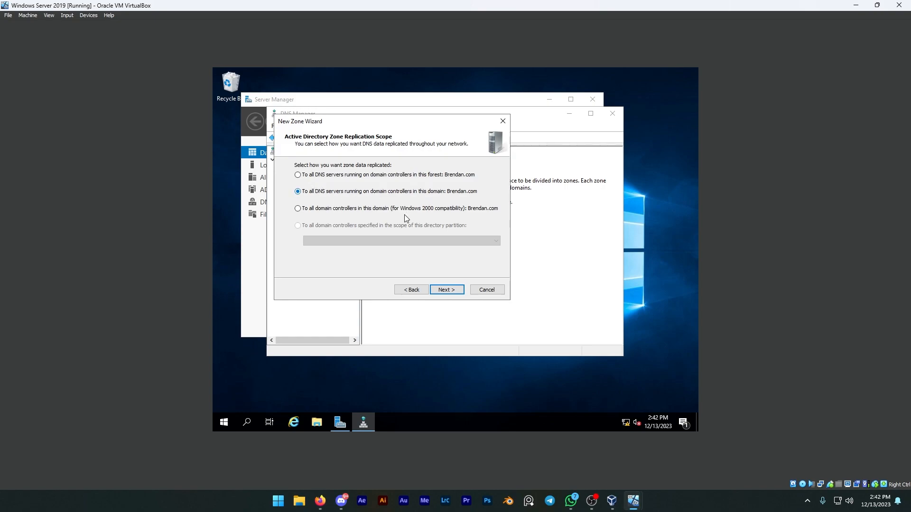
left_click(448, 291)
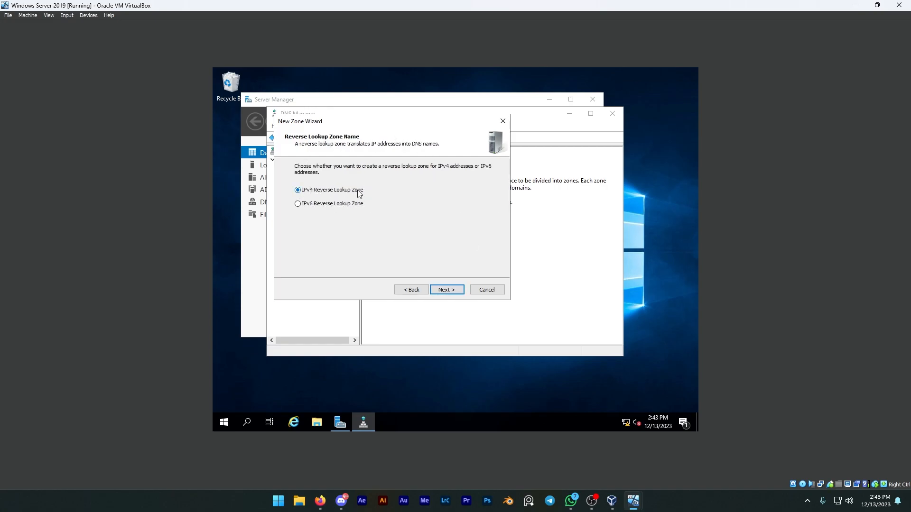
left_click(452, 289)
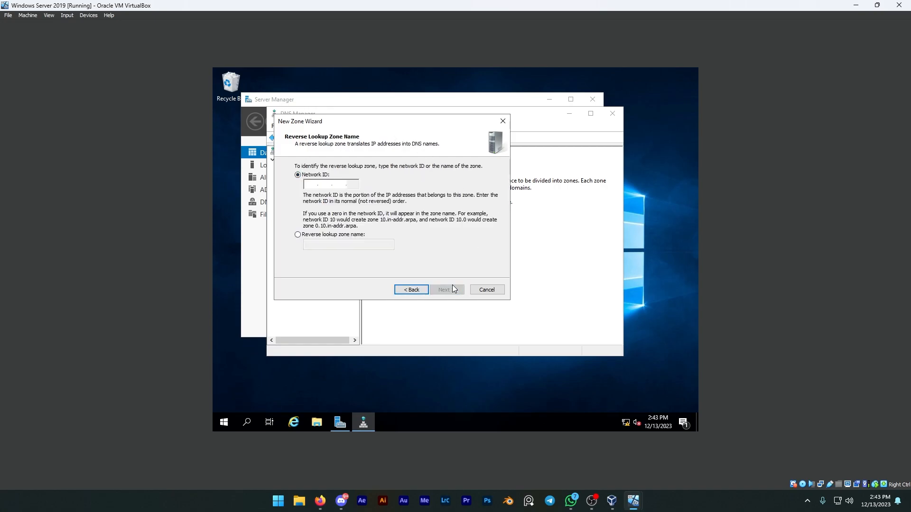
Step: Set the reverse lookup zone's network ID to 192.168.0 and proceed to the dynamic update options
left_click(309, 184)
type("192.168.0.")
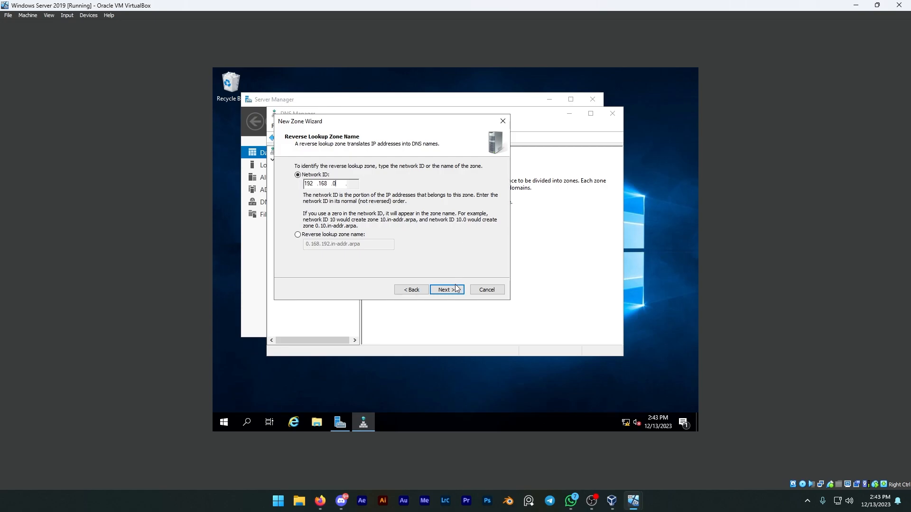
left_click(453, 290)
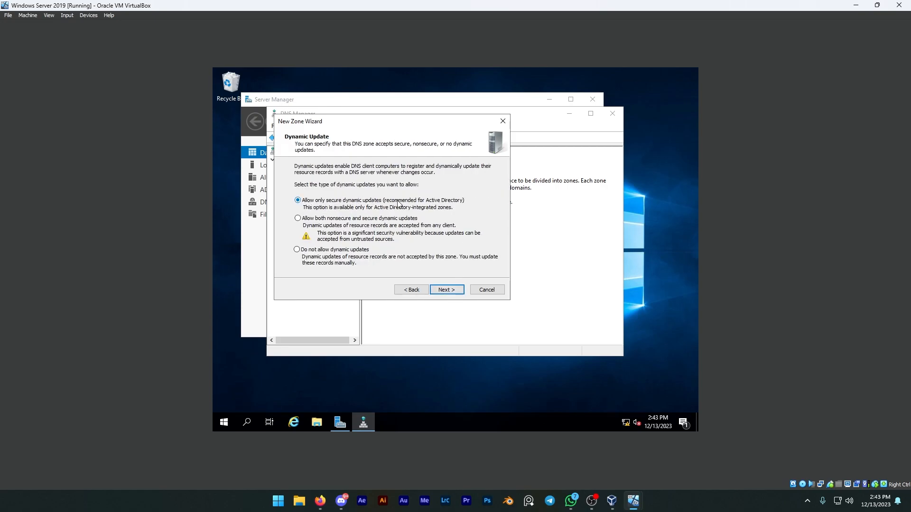
Step: Finish creating the reverse lookup zone, allowing only secure dynamic updates, and open the new zone
left_click(447, 290)
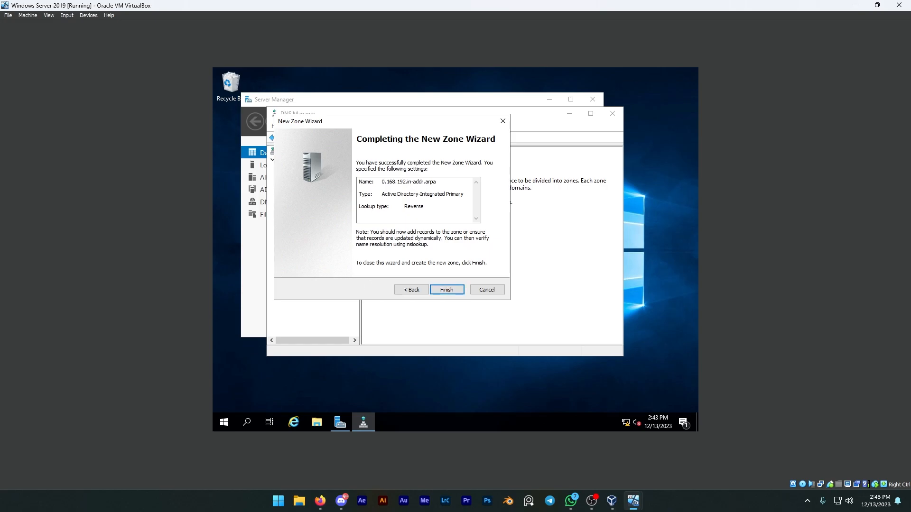
left_click(438, 291)
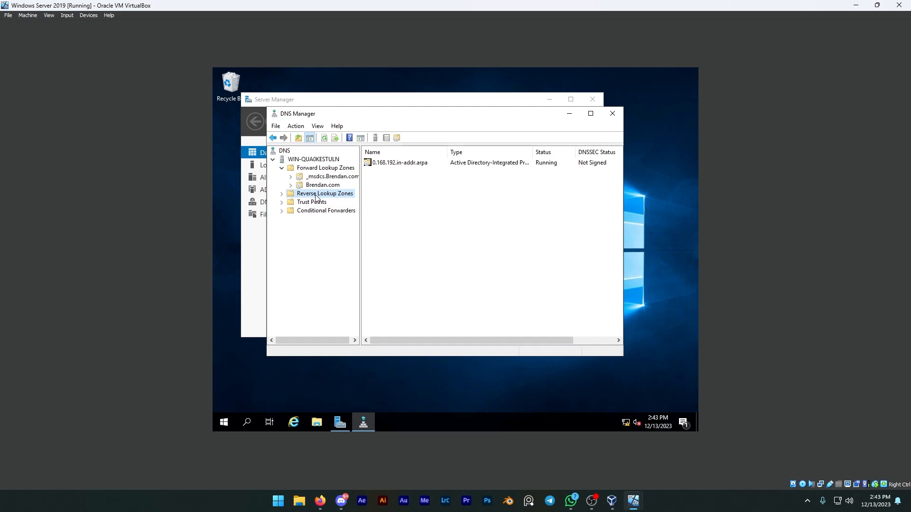
double_click(430, 163)
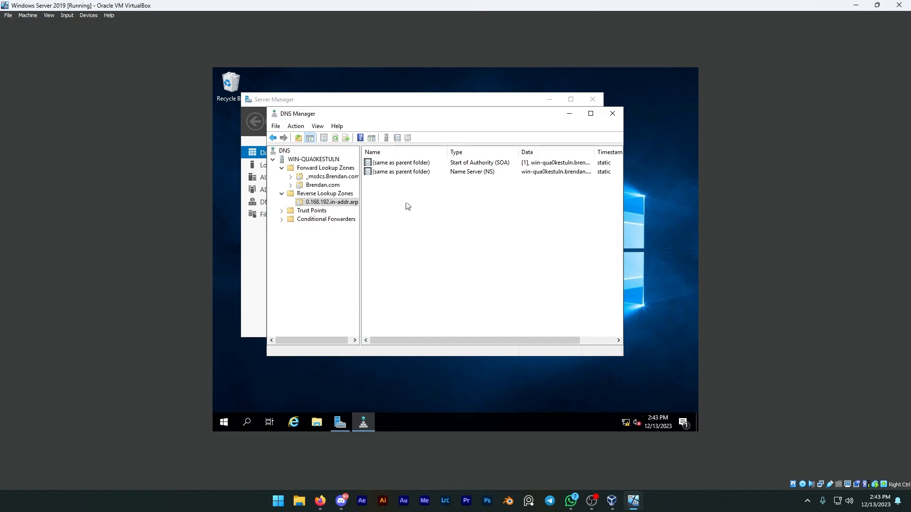
Step: Add a host (A) record named www to the domain's forward zone with IP address 192.168.0.1 and an associated PTR record
double_click(316, 169)
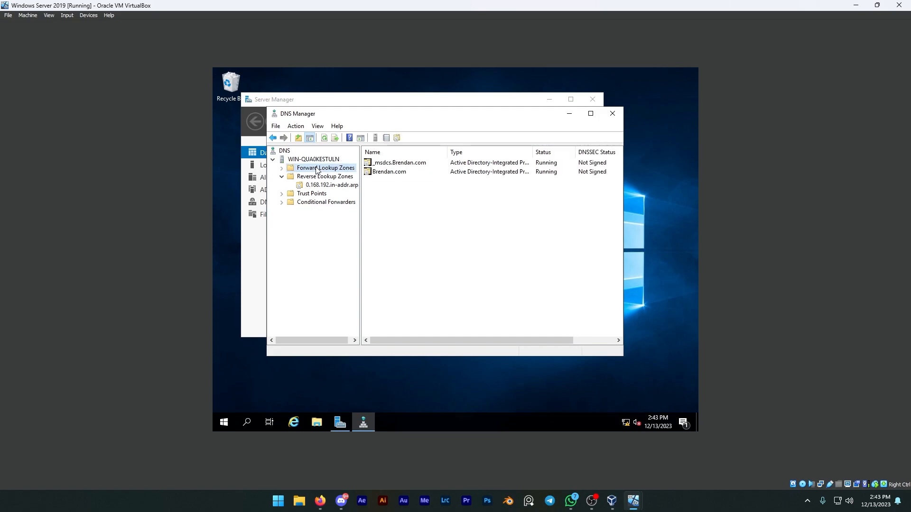
right_click(316, 168)
left_click(387, 186)
right_click(391, 173)
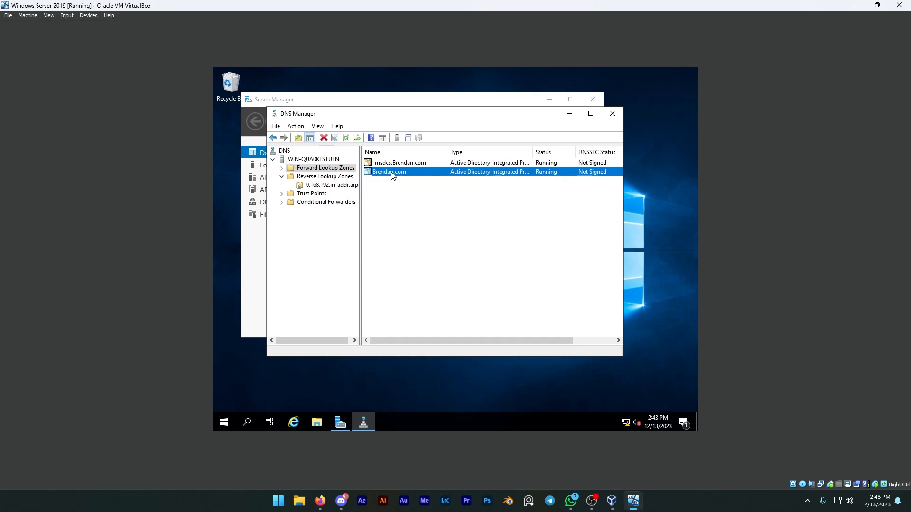
left_click(419, 199)
type("www")
left_click(394, 227)
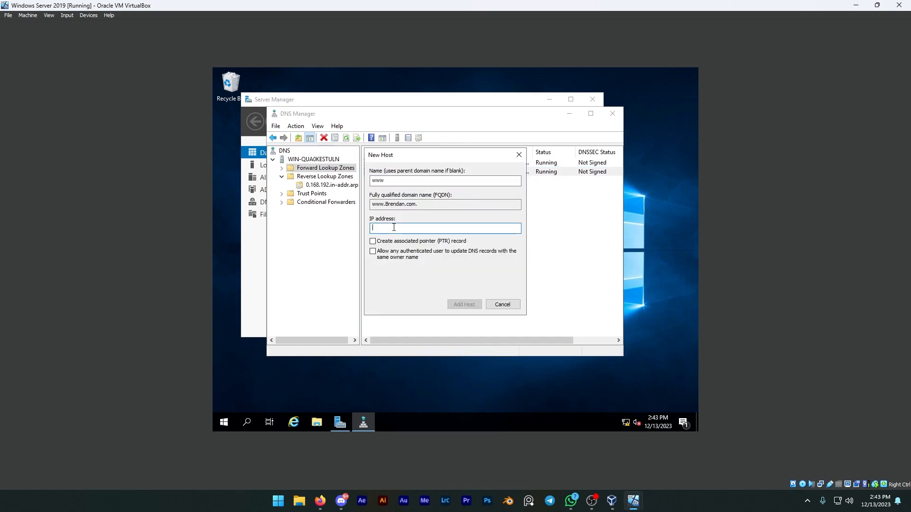
type("192.168.0.1")
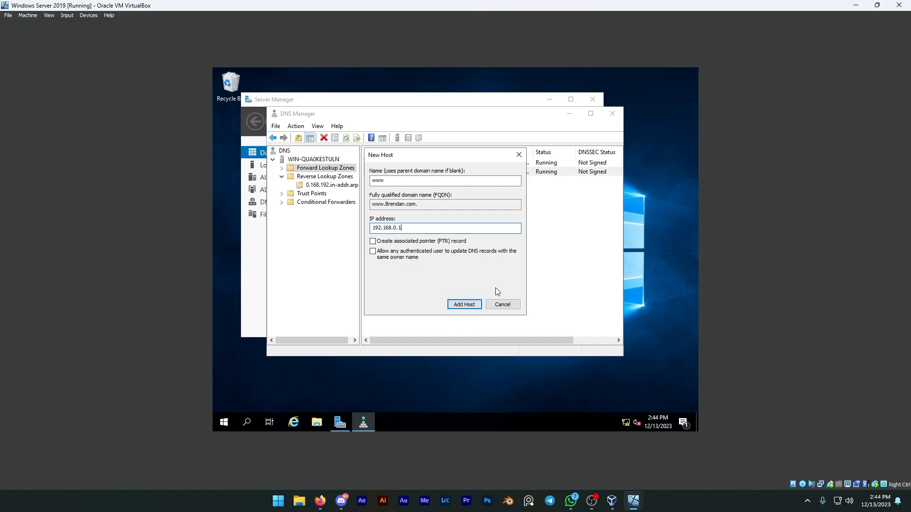
left_click(389, 243)
left_click(464, 305)
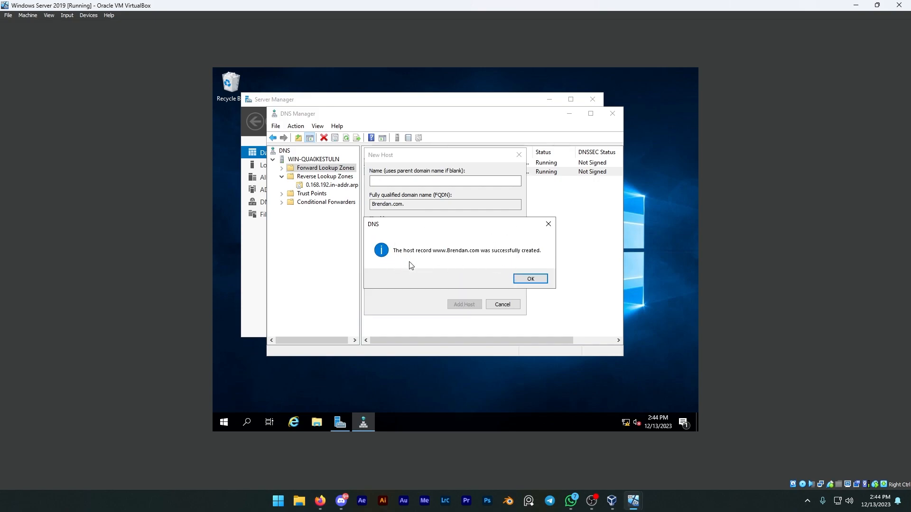
left_click(530, 279)
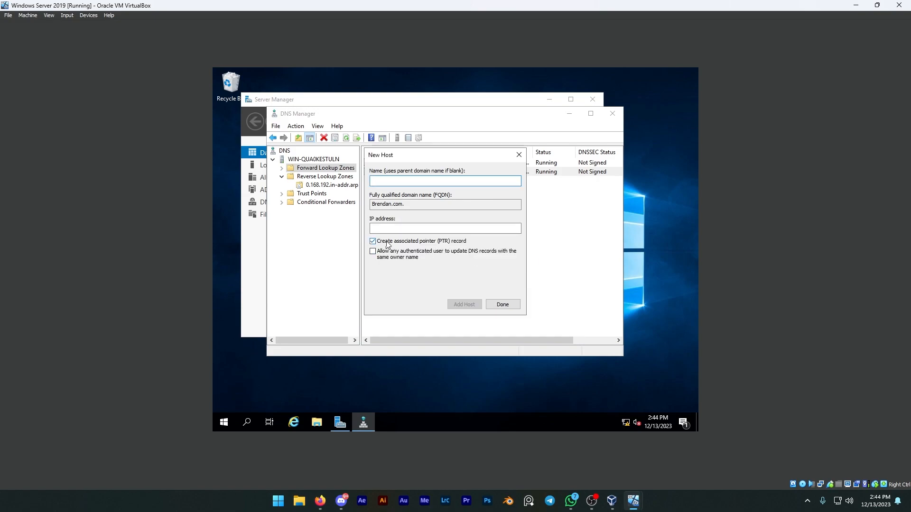
left_click(499, 305)
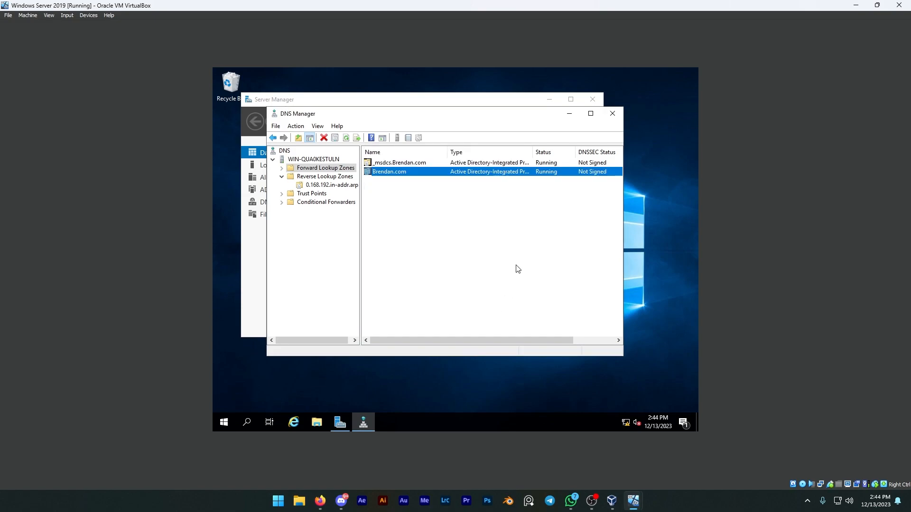
Step: Create a pointer (PTR) record in the 192.168.0 reverse lookup zone, choosing the domain's www host record at 192.168.0.1
left_click(313, 178)
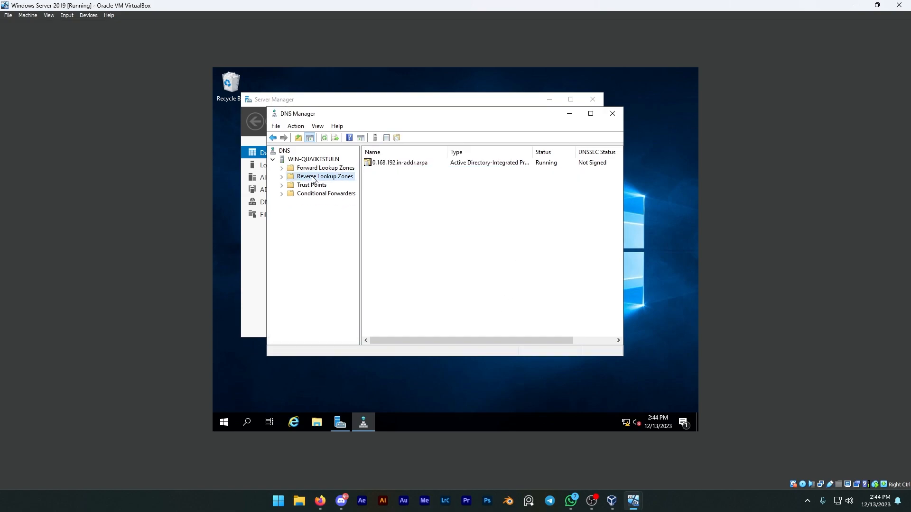
double_click(408, 164)
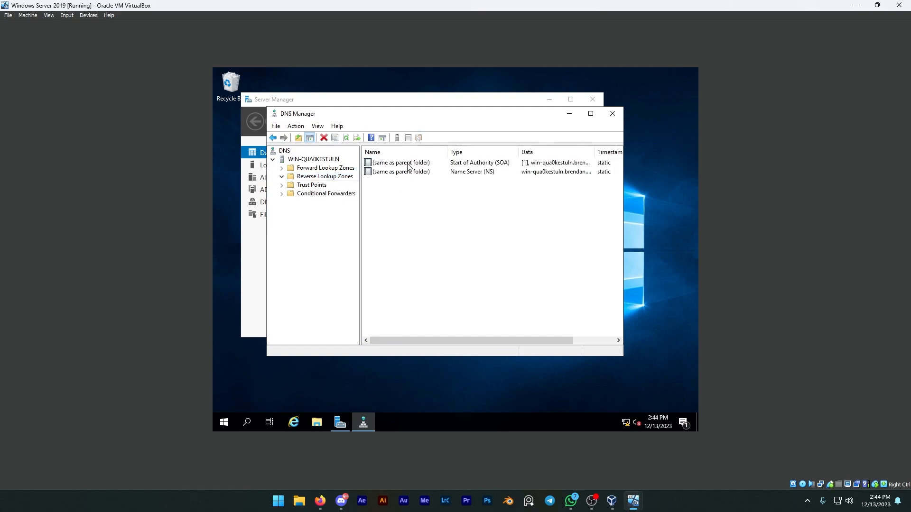
right_click(433, 205)
left_click(486, 231)
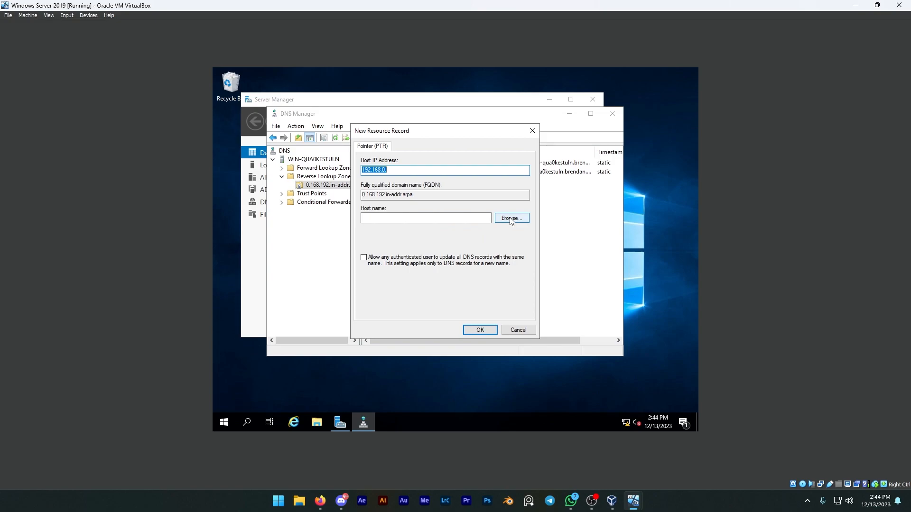
left_click(511, 219)
double_click(382, 209)
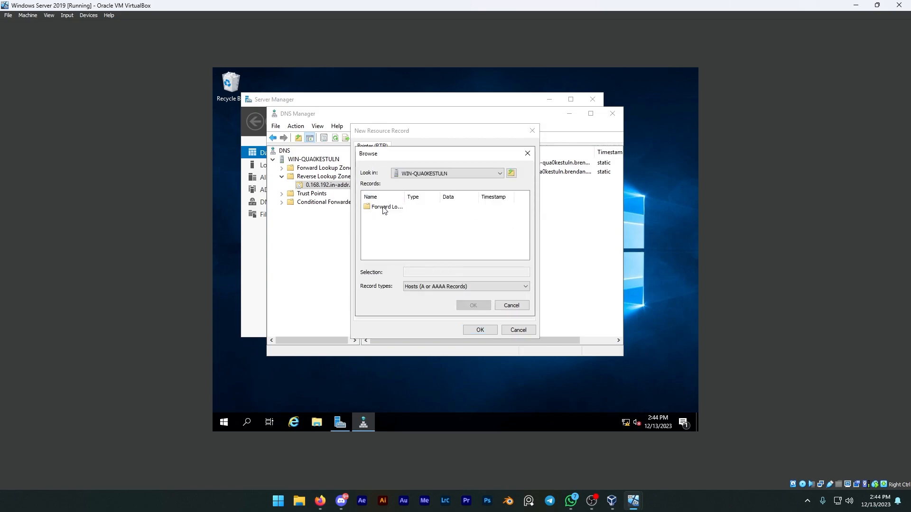
double_click(393, 210)
double_click(393, 216)
scroll(397, 225, "down", 2)
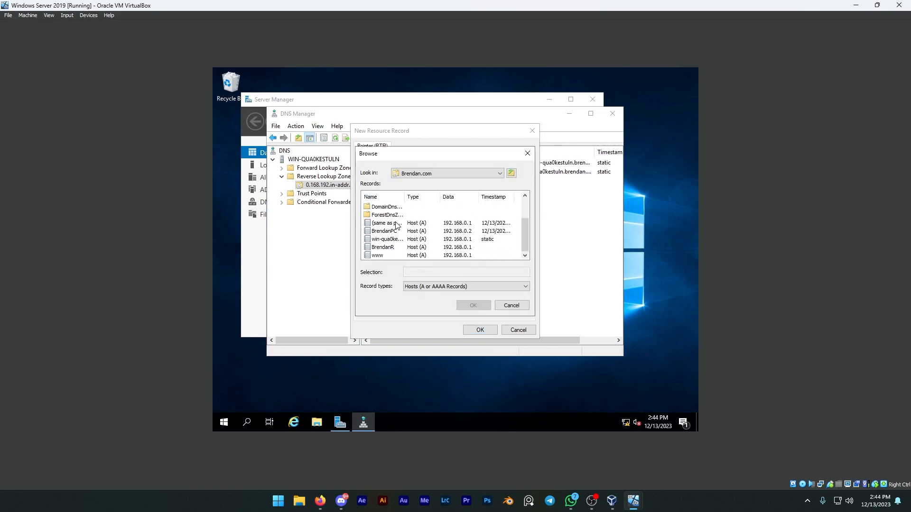
left_click(383, 256)
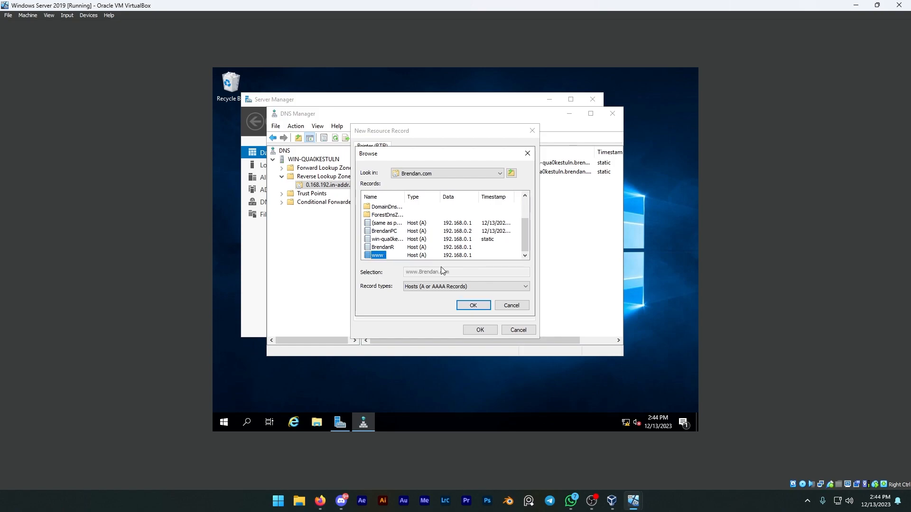
left_click(474, 305)
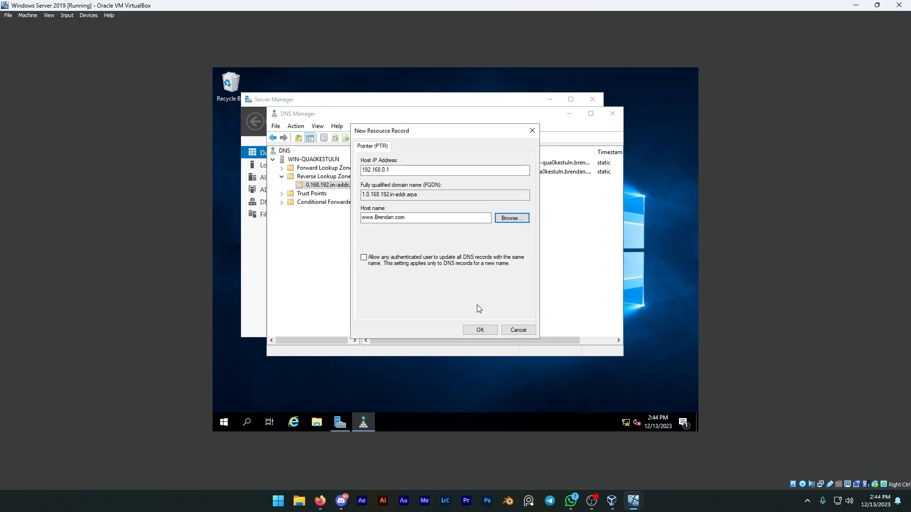
left_click(480, 330)
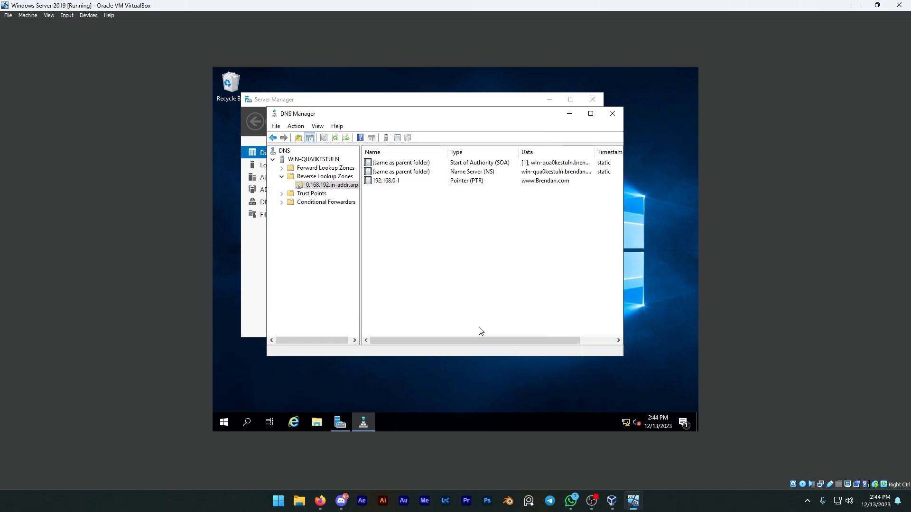
Step: Create a second pointer (PTR) record in the reverse zone for the domain's host record listed just above www, at 192.168.0.1
right_click(401, 215)
left_click(437, 241)
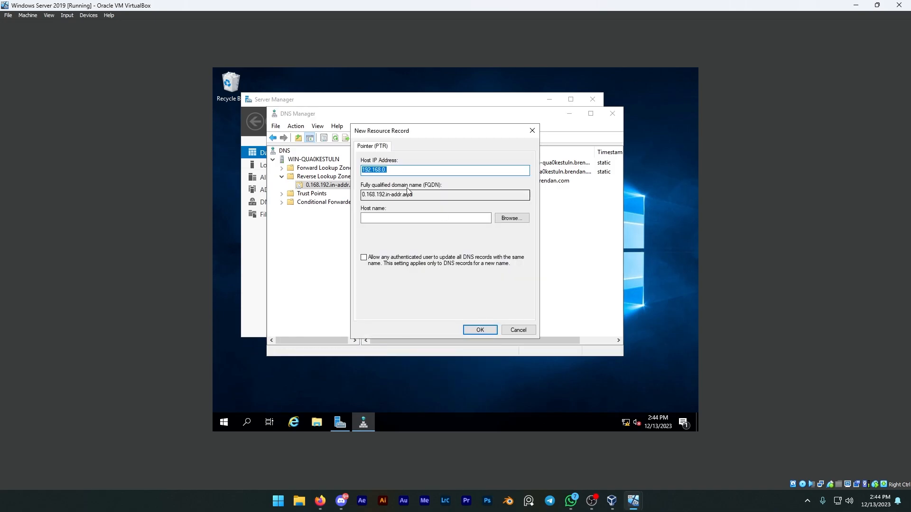
left_click(511, 222)
double_click(389, 208)
double_click(395, 207)
left_click(393, 216)
double_click(393, 216)
scroll(392, 237, "down", 2)
left_click(383, 247)
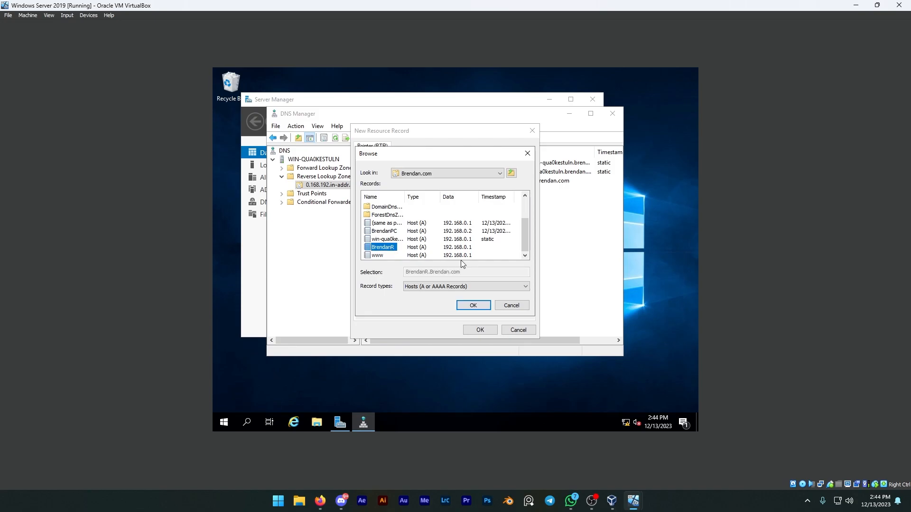
left_click(481, 305)
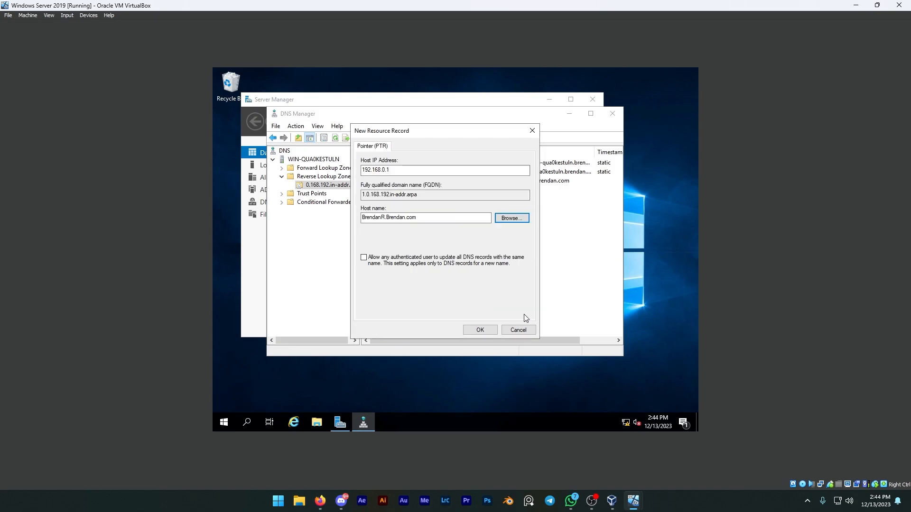
left_click(480, 330)
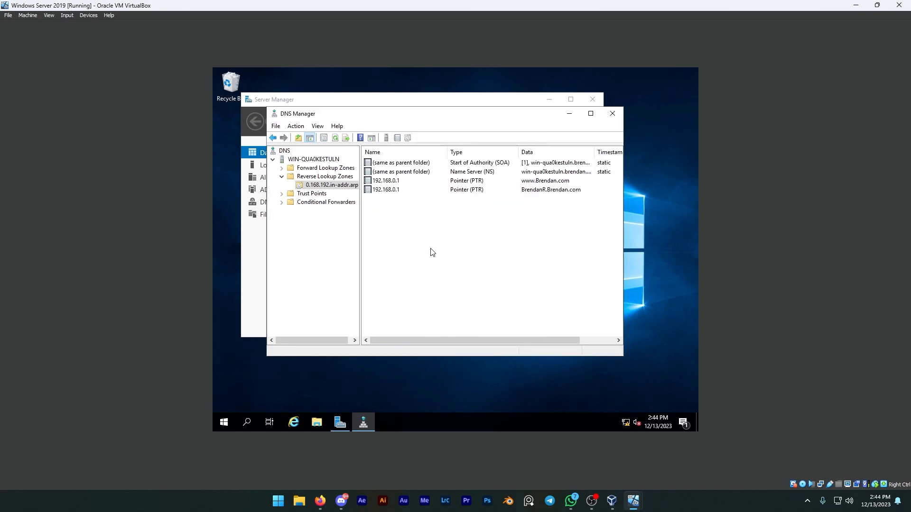
Step: Launch nslookup for the DNS server and query the domain's www host name and the IP address 192.168.0.1
double_click(323, 168)
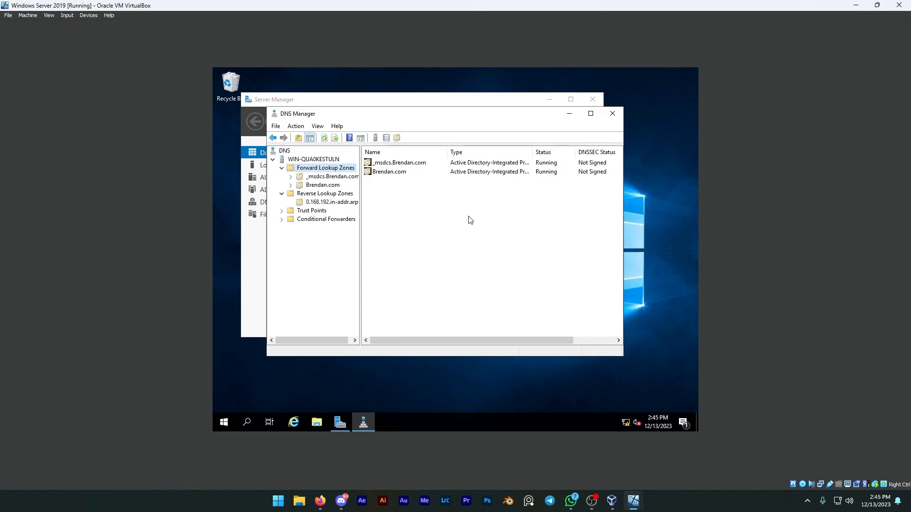
left_click(307, 160)
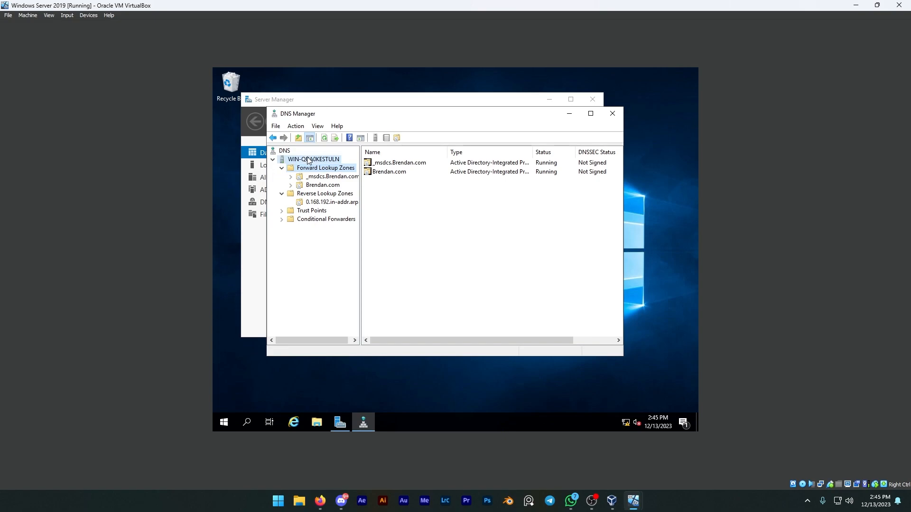
right_click(306, 158)
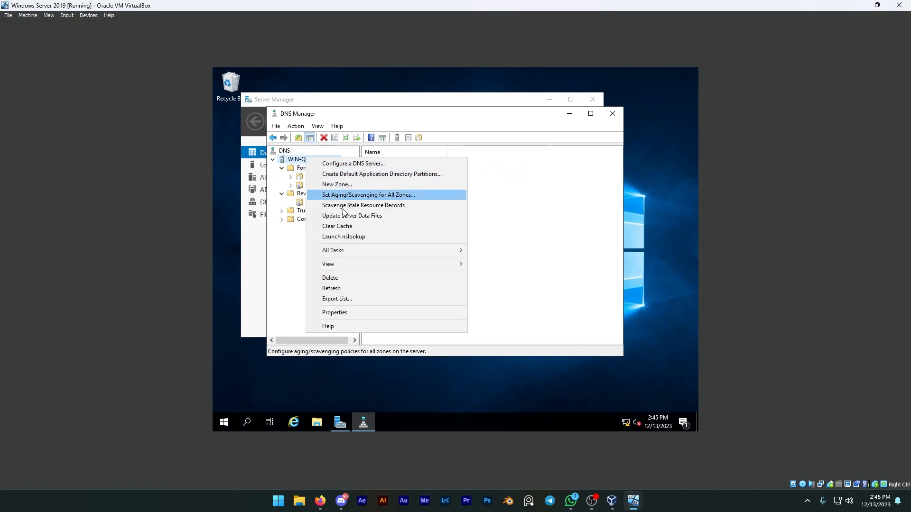
left_click(370, 237)
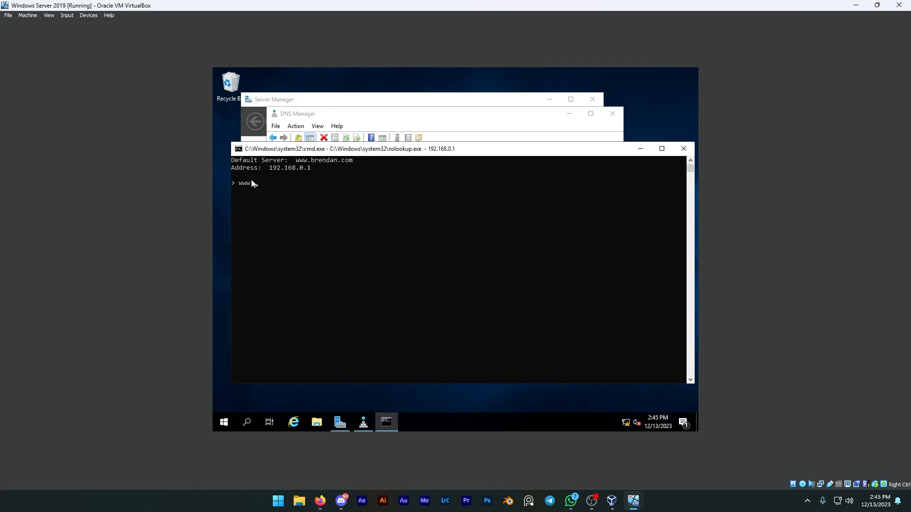
type("www.brendan.com")
key("Return")
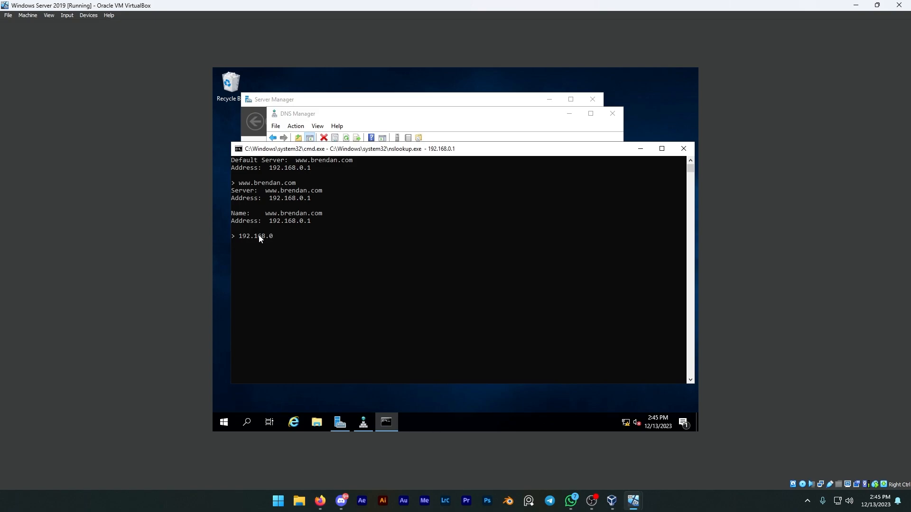
key("Return")
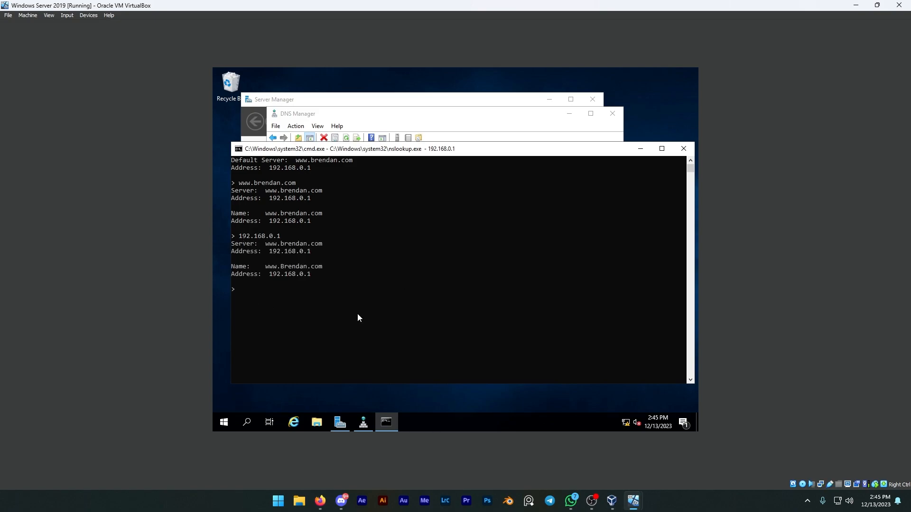
Step: Close the nslookup console, DNS Manager and Server Manager
left_click(683, 149)
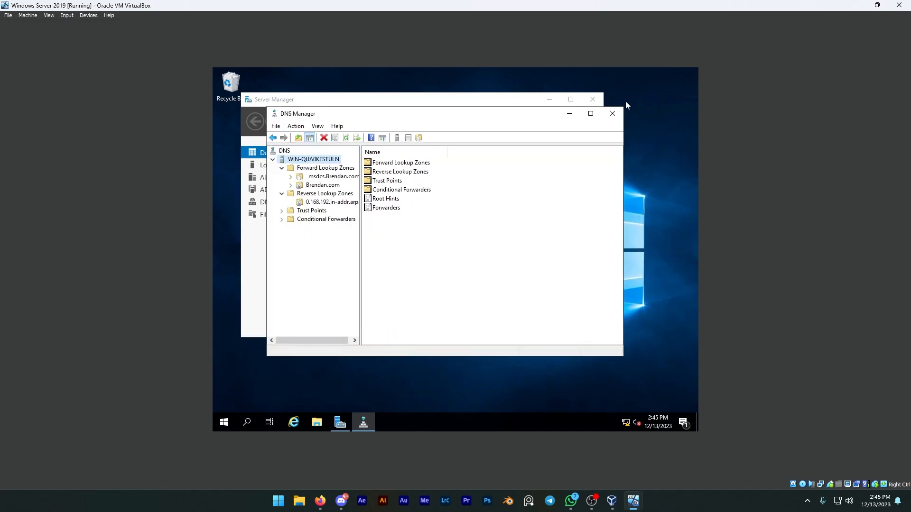
left_click(612, 113)
left_click(592, 98)
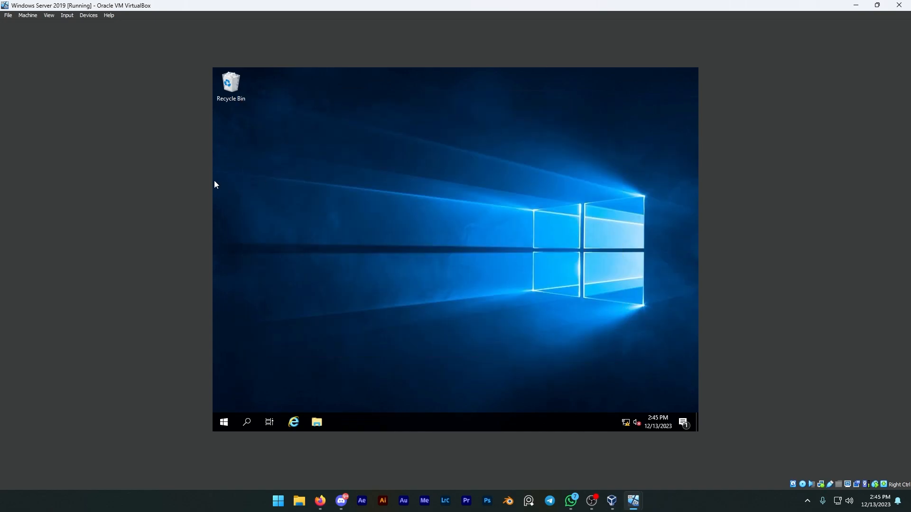